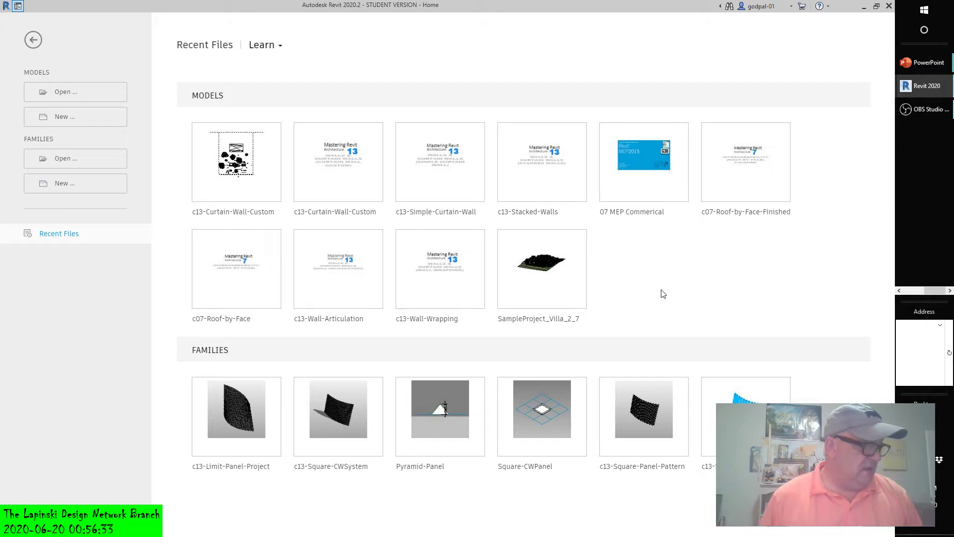
# Start a new family from the English_I Curtain Panel Pattern Based.rft template
pyautogui.click(666, 286)
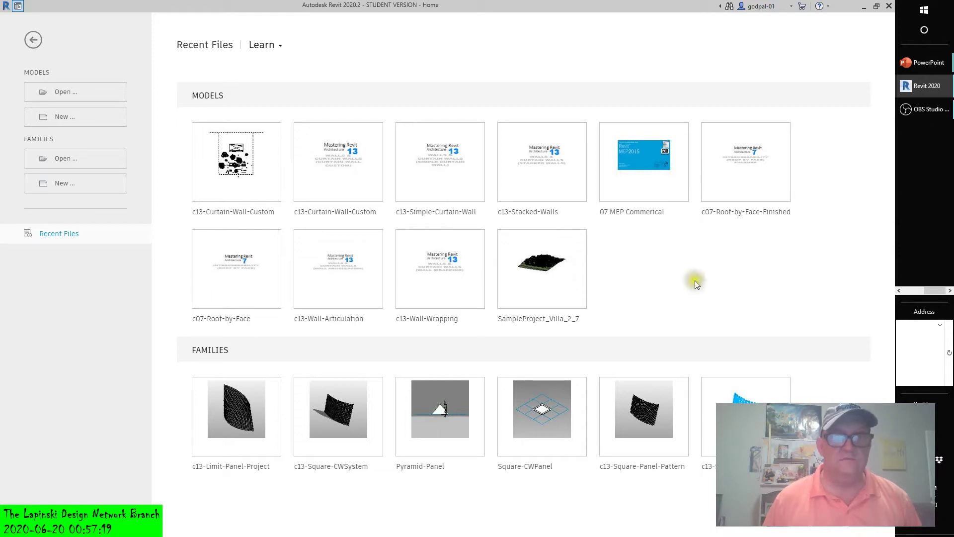
pyautogui.click(70, 188)
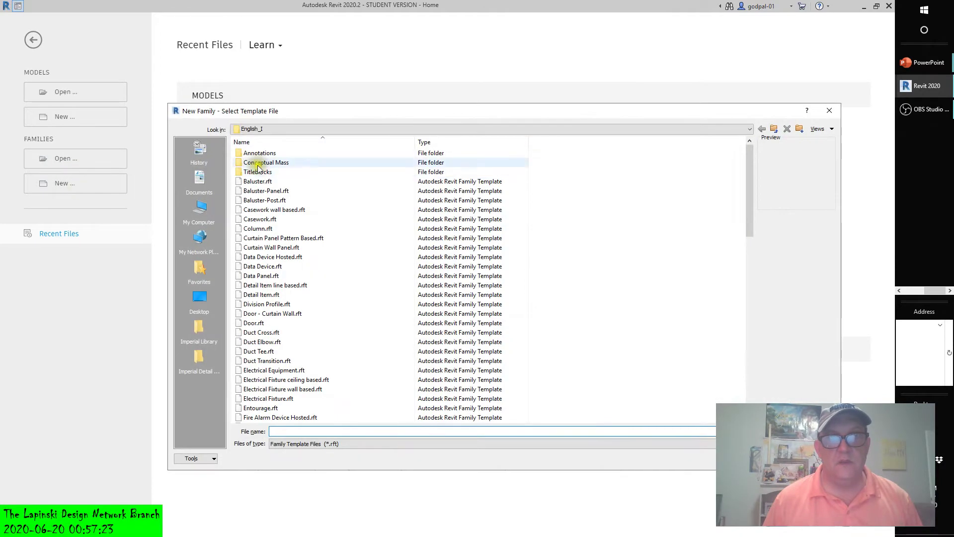
pyautogui.click(279, 130)
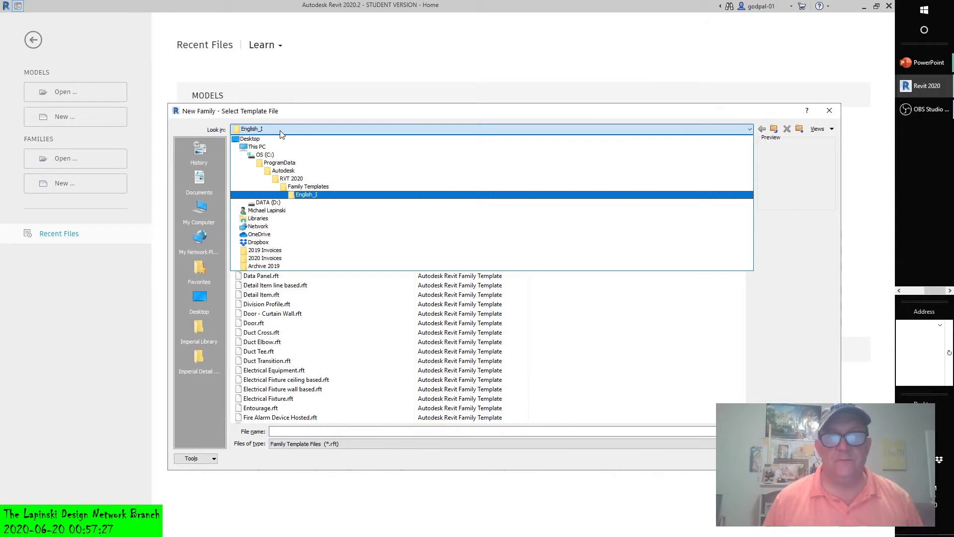
pyautogui.click(307, 195)
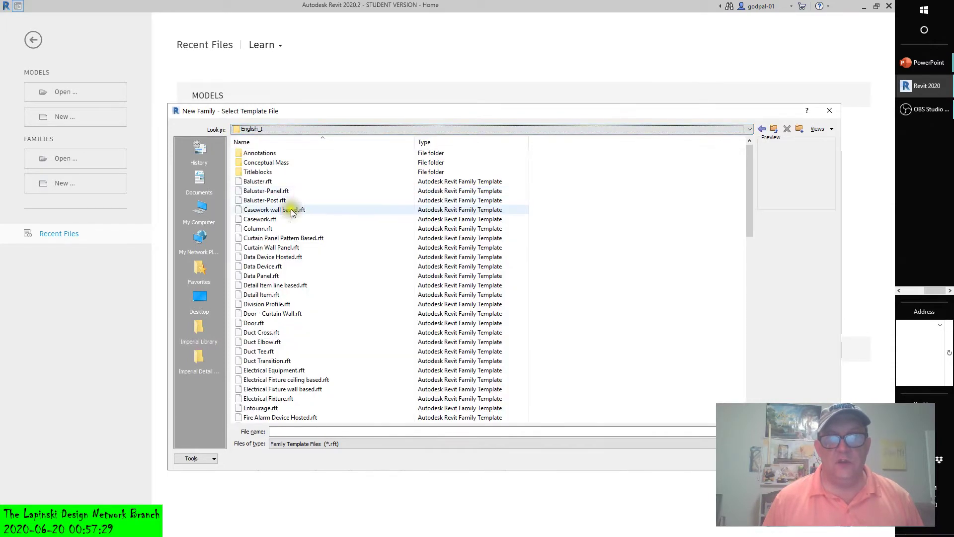
pyautogui.click(306, 238)
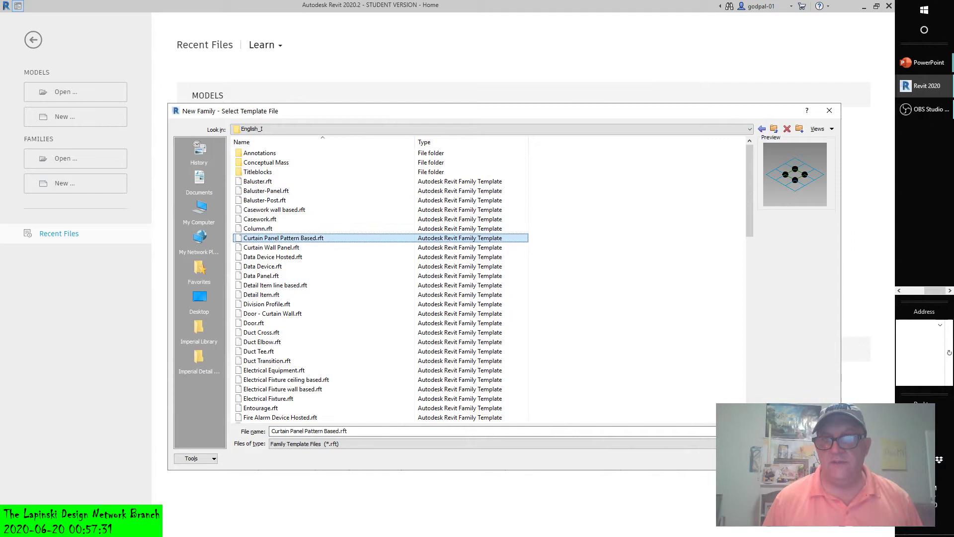
pyautogui.doubleClick(367, 238)
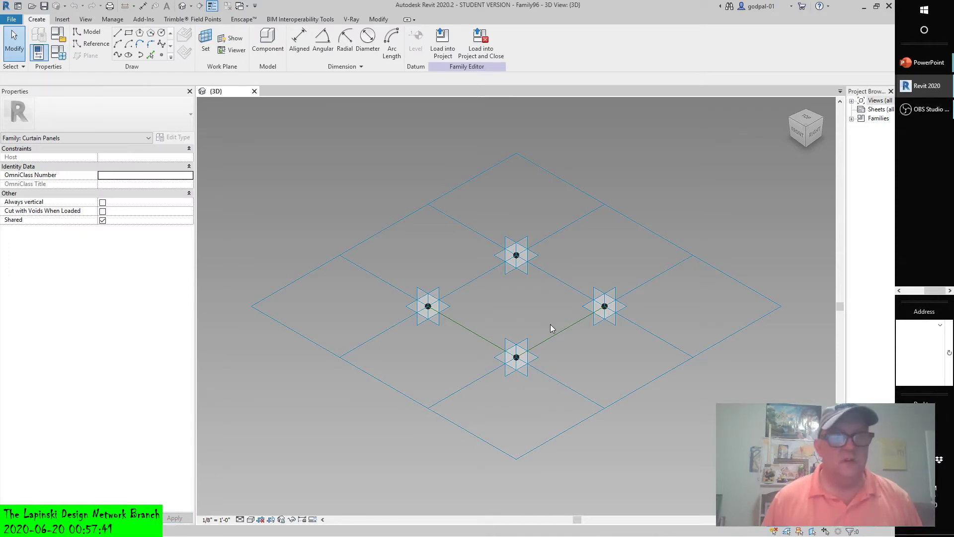
pyautogui.click(475, 284)
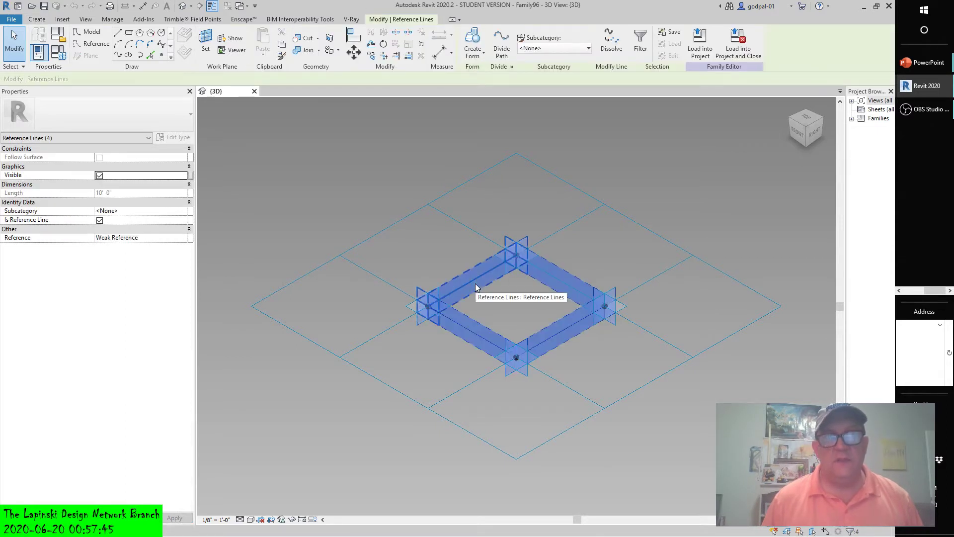
pyautogui.press('Delete')
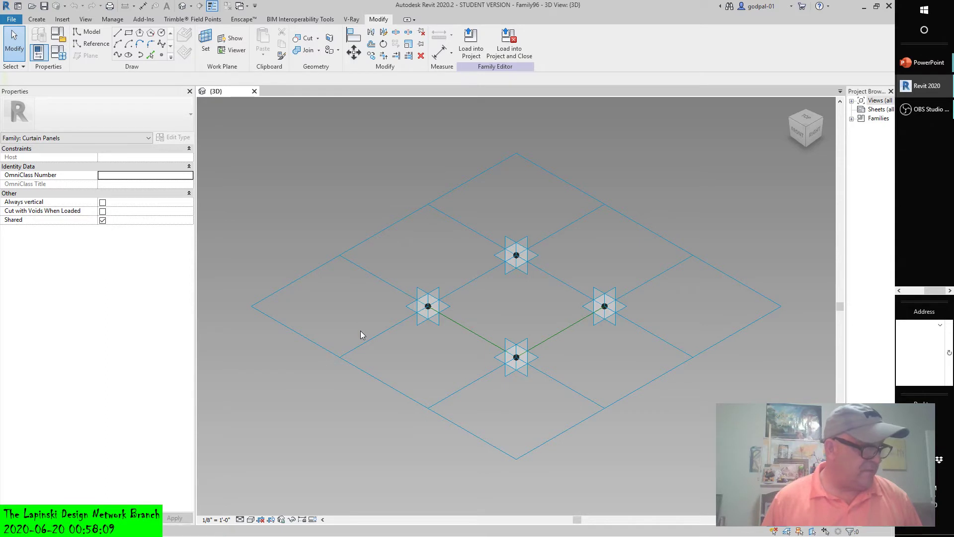
pyautogui.click(341, 287)
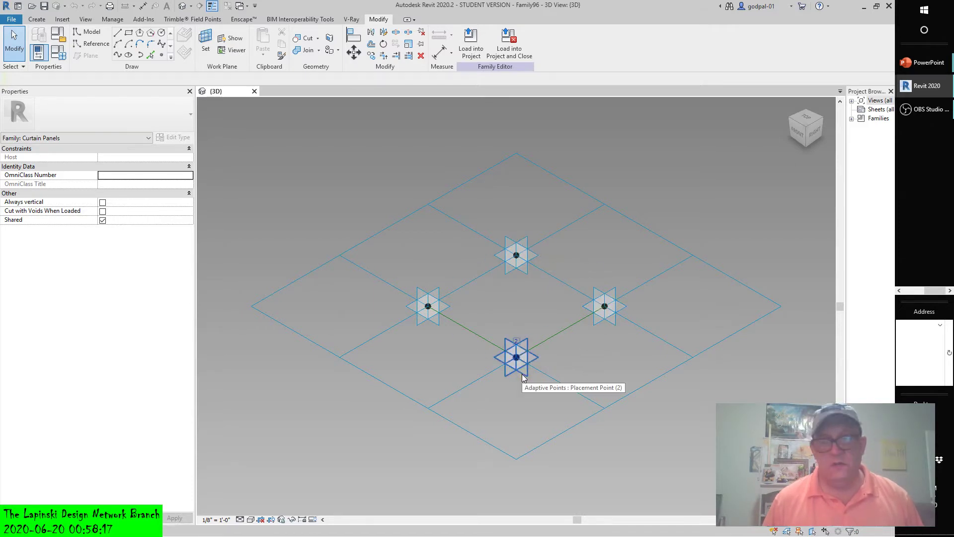
# Set adaptive point 1's Show Placement Number property to Always, then deselect it
pyautogui.click(501, 160)
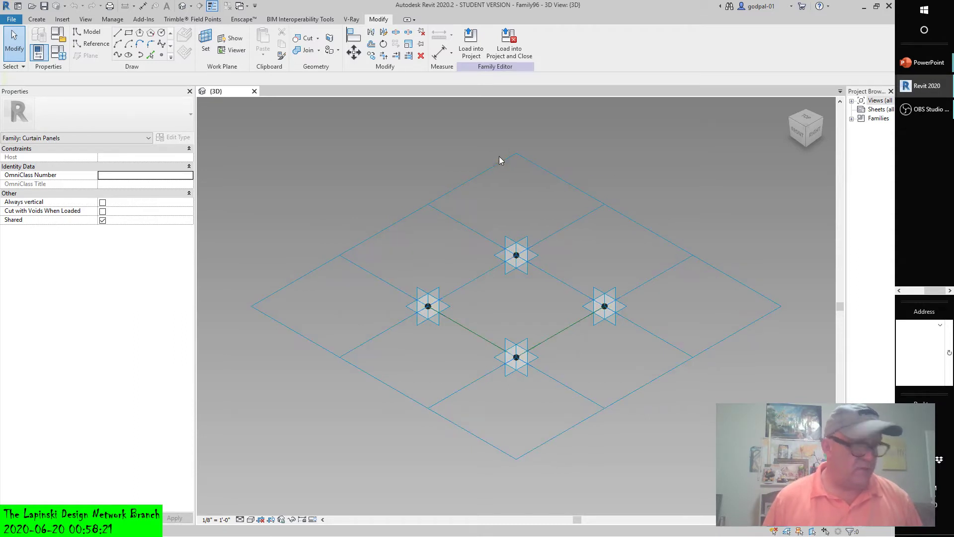
pyautogui.click(407, 305)
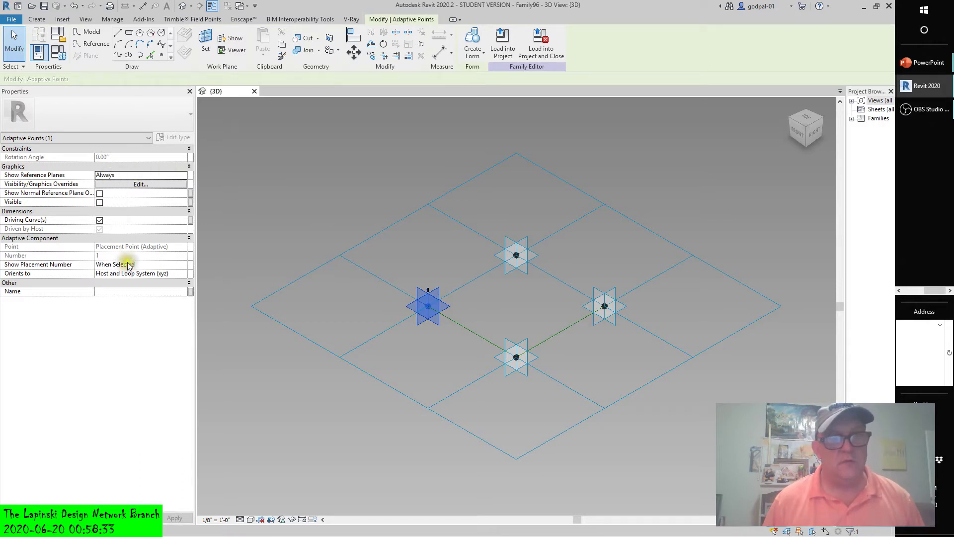
pyautogui.click(149, 269)
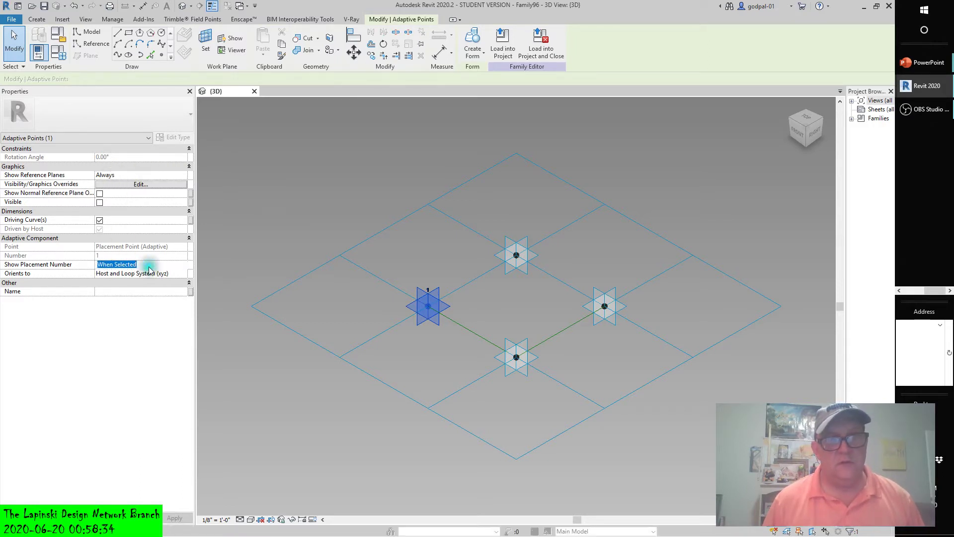
pyautogui.click(183, 265)
pyautogui.click(122, 288)
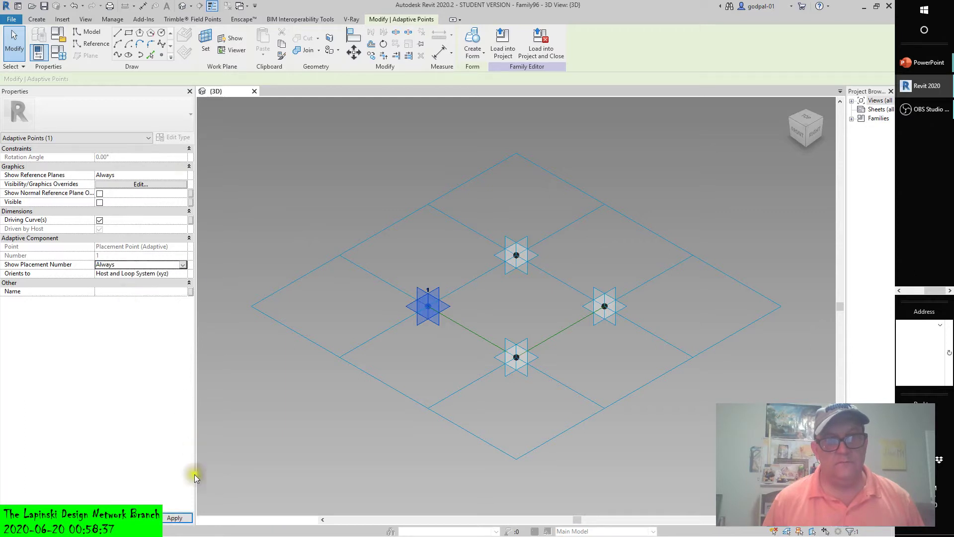
pyautogui.click(264, 437)
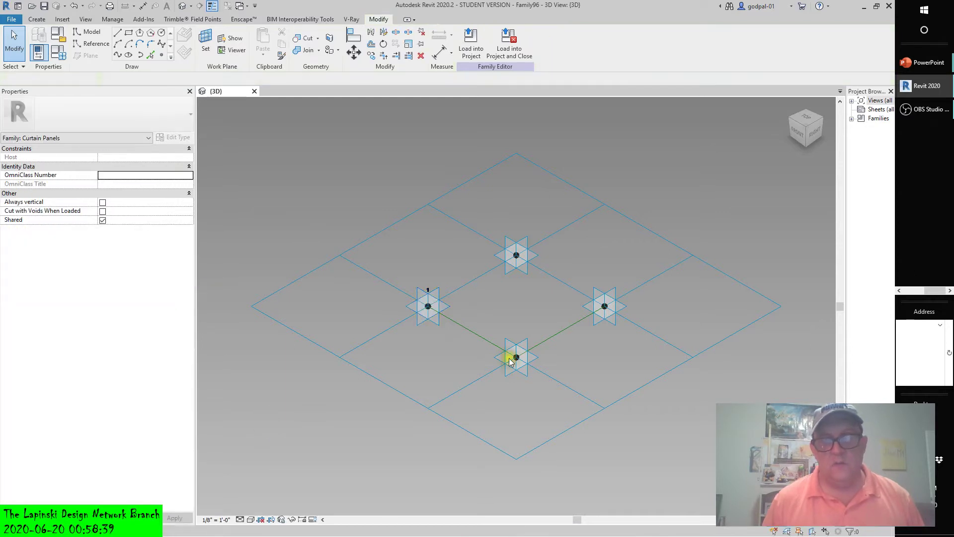
pyautogui.click(428, 294)
pyautogui.click(368, 423)
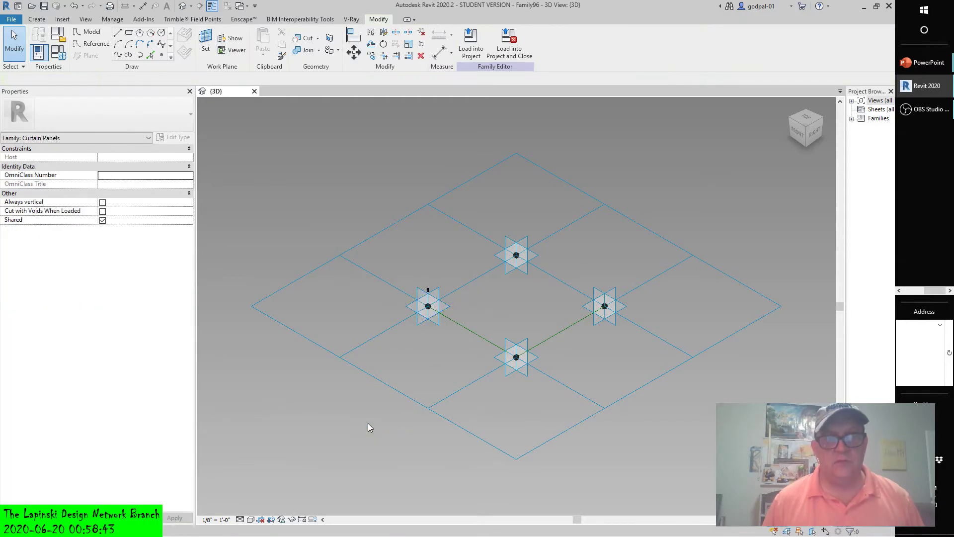
pyautogui.click(358, 397)
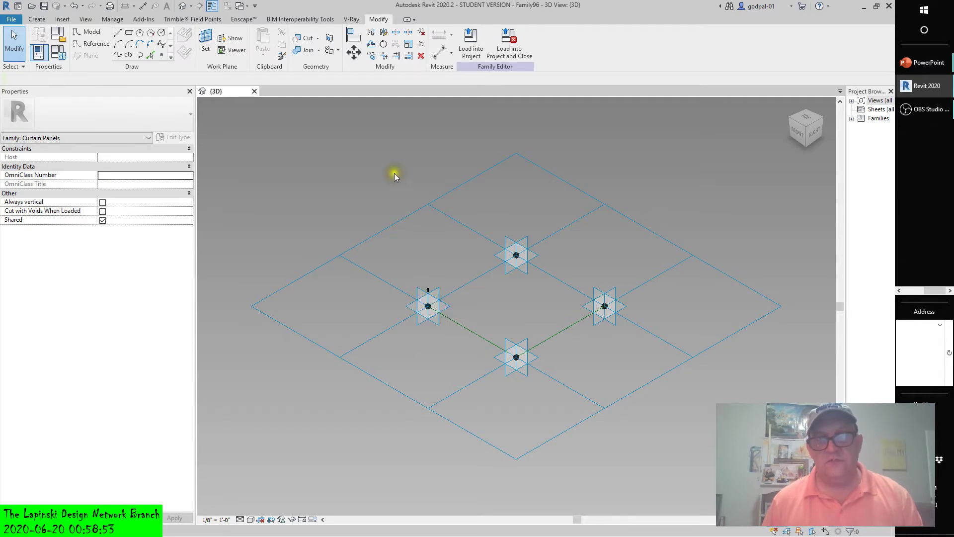
# Window-select the panel geometry and filter the selection down to the four adaptive points
pyautogui.moveTo(377, 174); pyautogui.dragTo(642, 397)
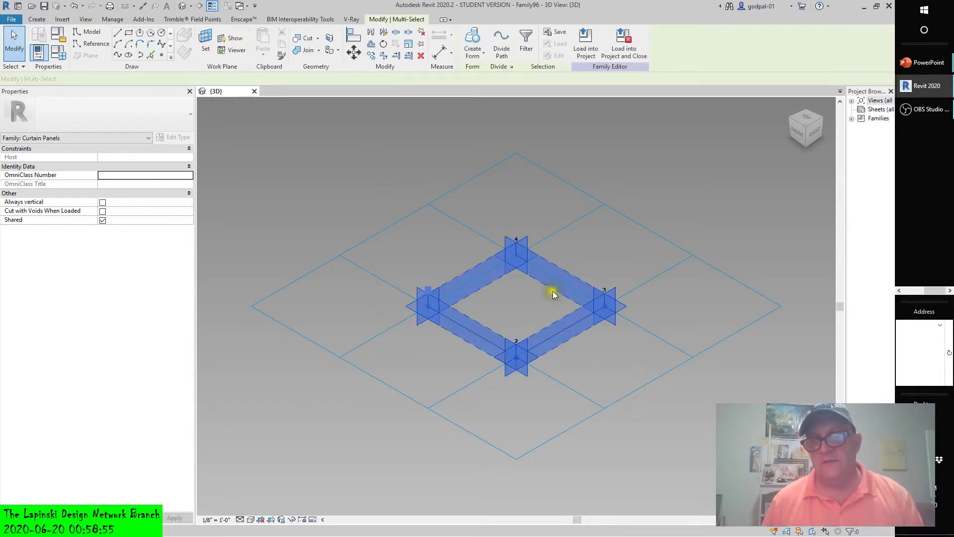
pyautogui.click(851, 532)
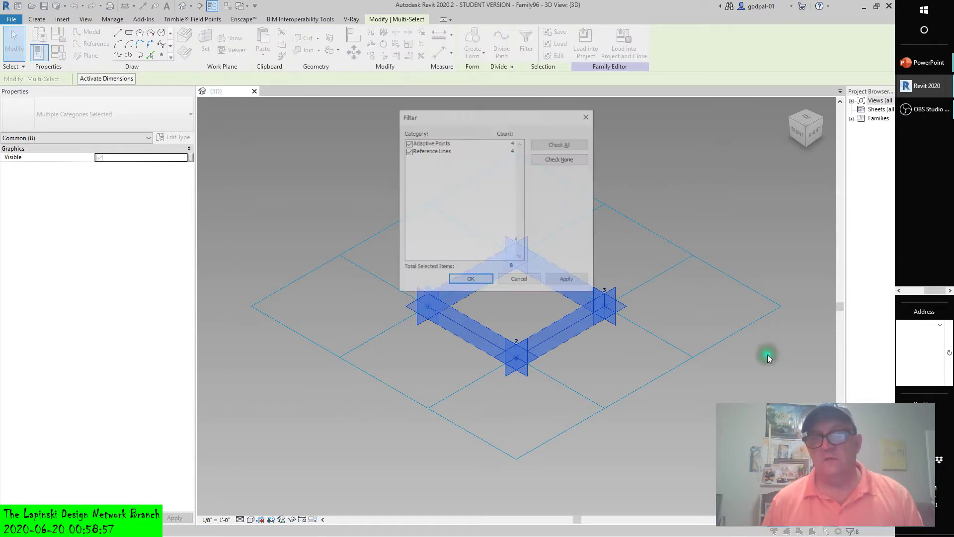
pyautogui.click(408, 150)
pyautogui.click(565, 281)
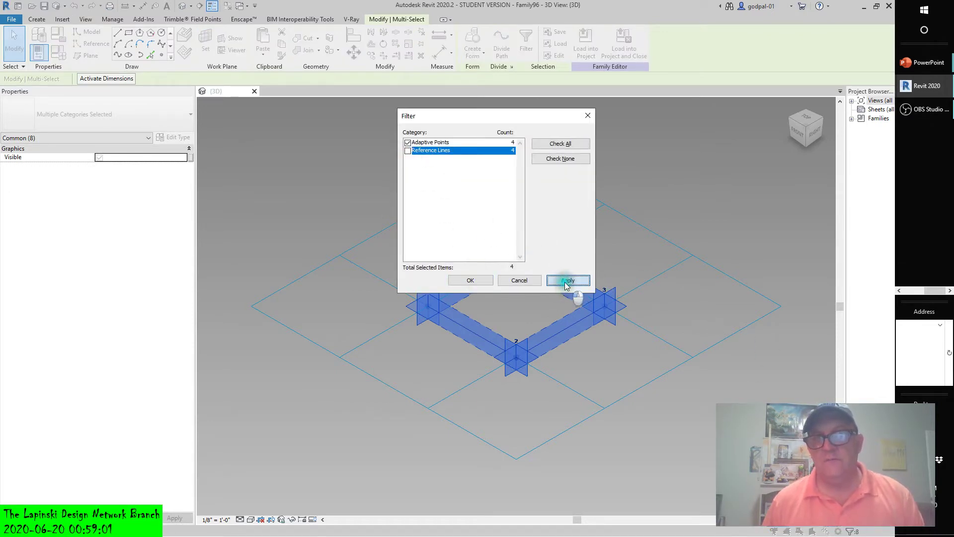
pyautogui.click(475, 280)
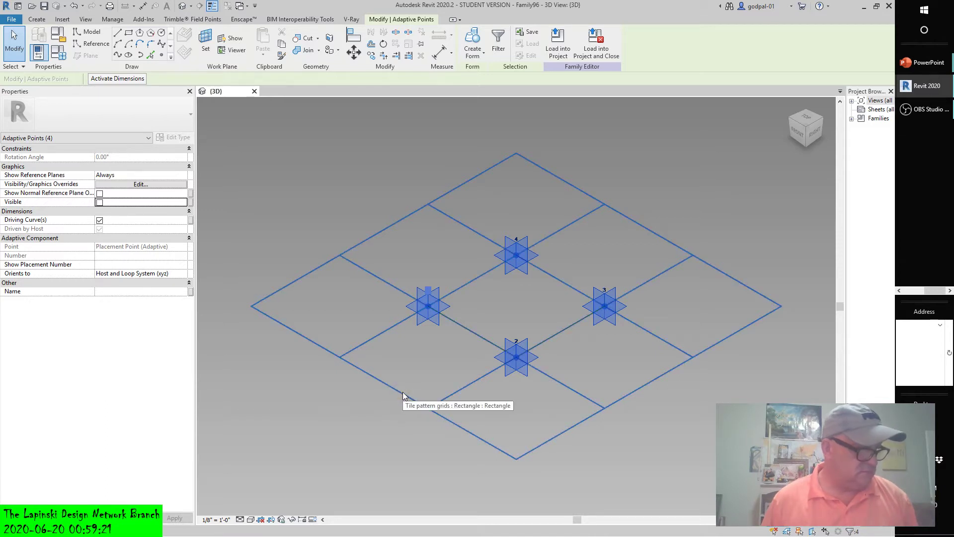
pyautogui.click(358, 415)
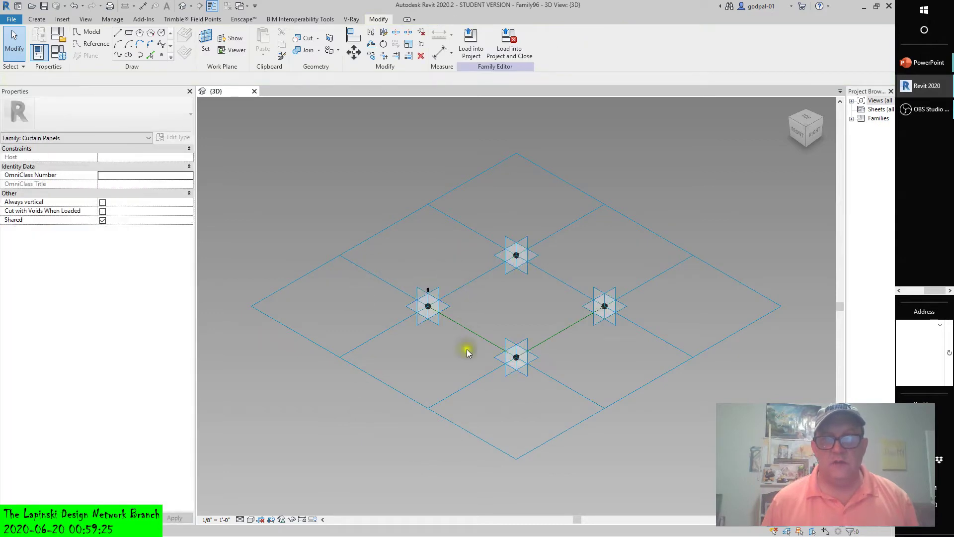
# Select the loop of four reference lines and create a flat surface form from them
pyautogui.click(467, 334)
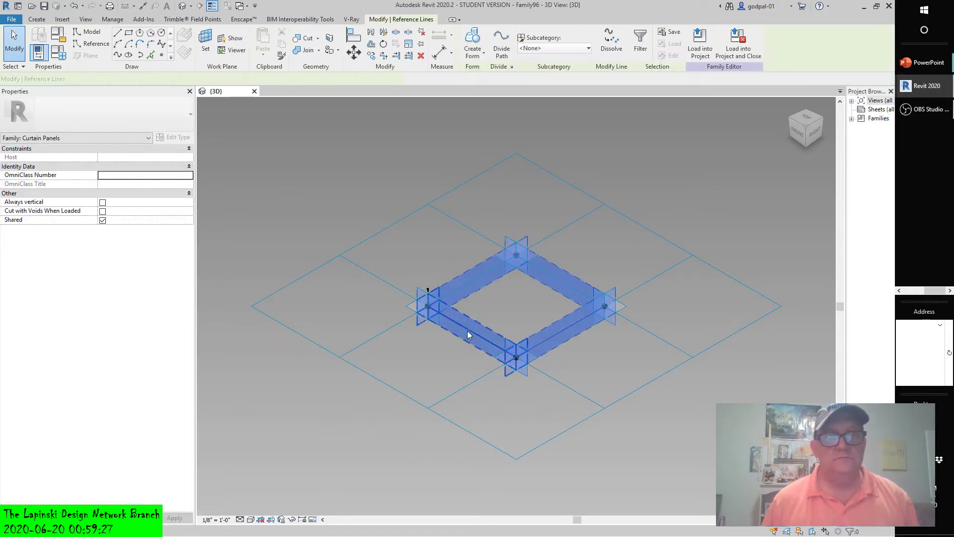
pyautogui.click(851, 531)
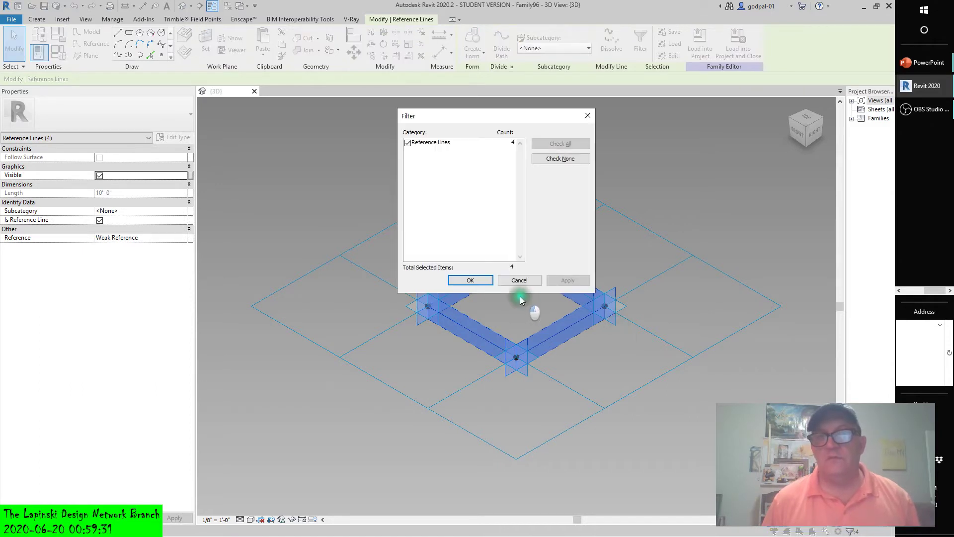
pyautogui.click(477, 281)
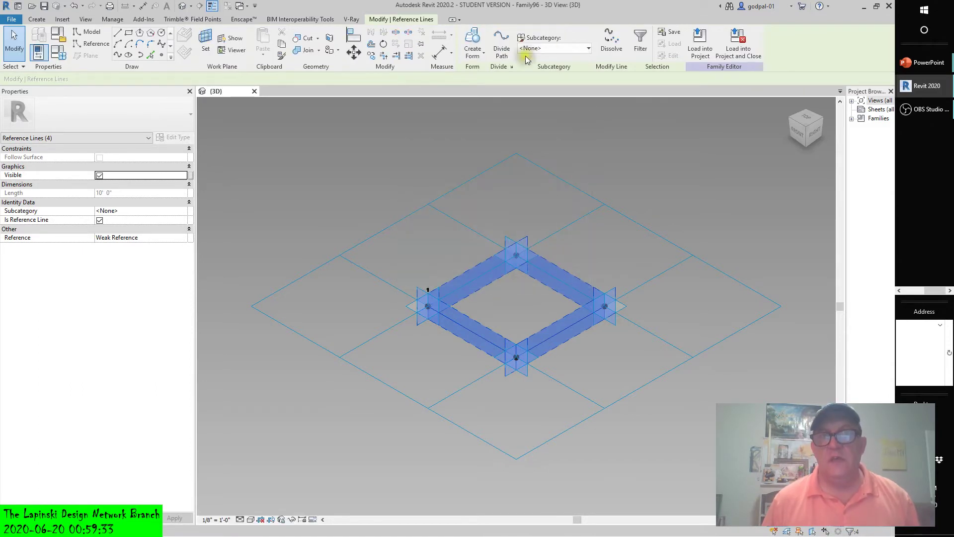
pyautogui.click(480, 56)
pyautogui.click(492, 75)
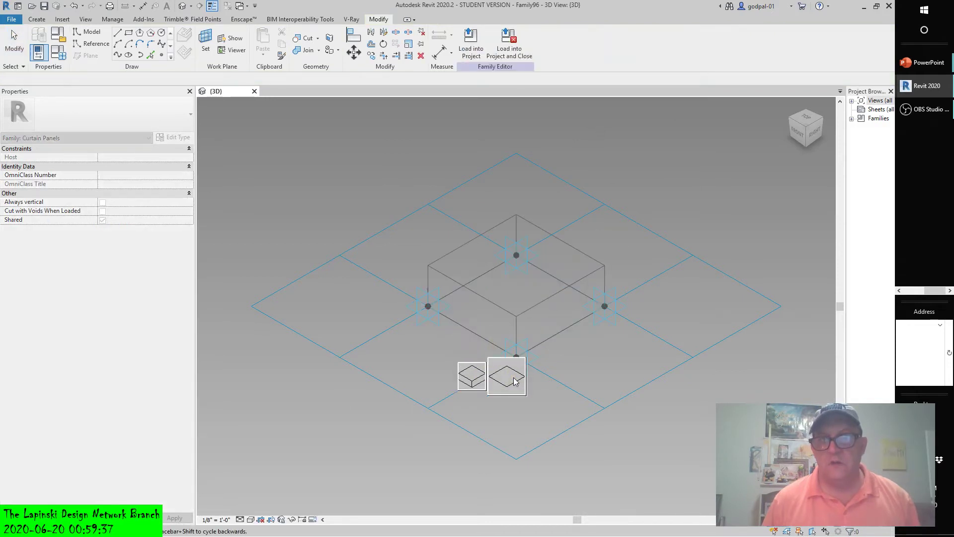
pyautogui.click(513, 380)
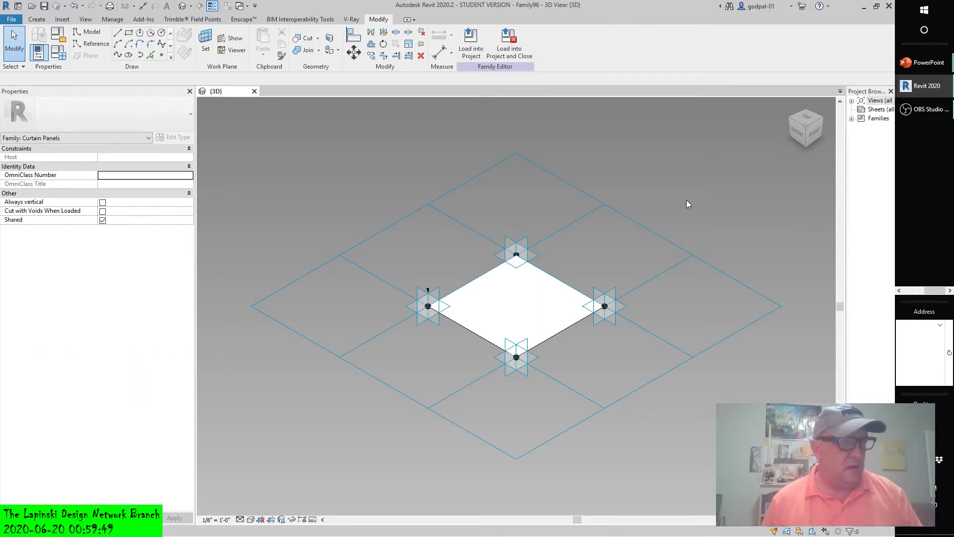
# Open c13-StitchSurface-Project.rfa from D:\1_Revit Instructional Lecture & Lab Files\c13 Walls
pyautogui.click(11, 20)
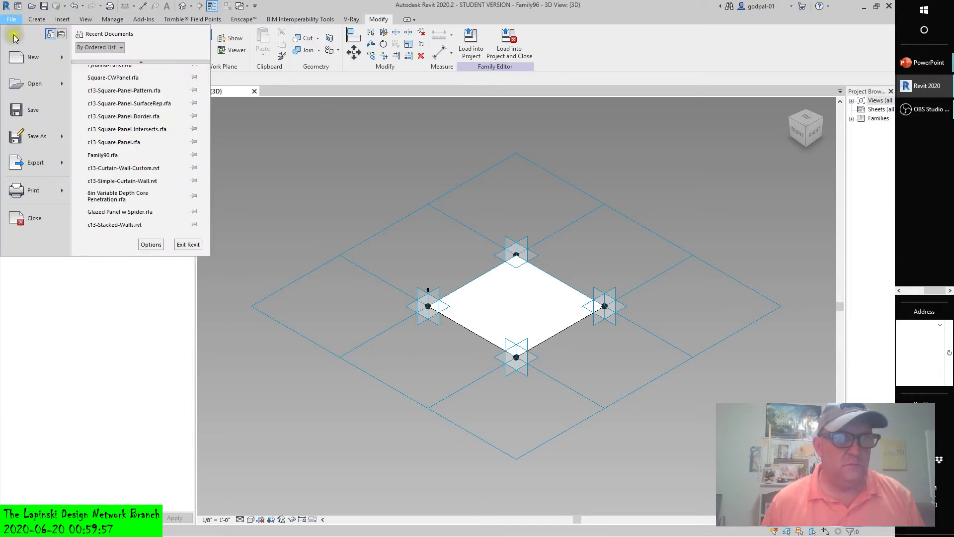
pyautogui.moveTo(25, 86)
pyautogui.click(102, 87)
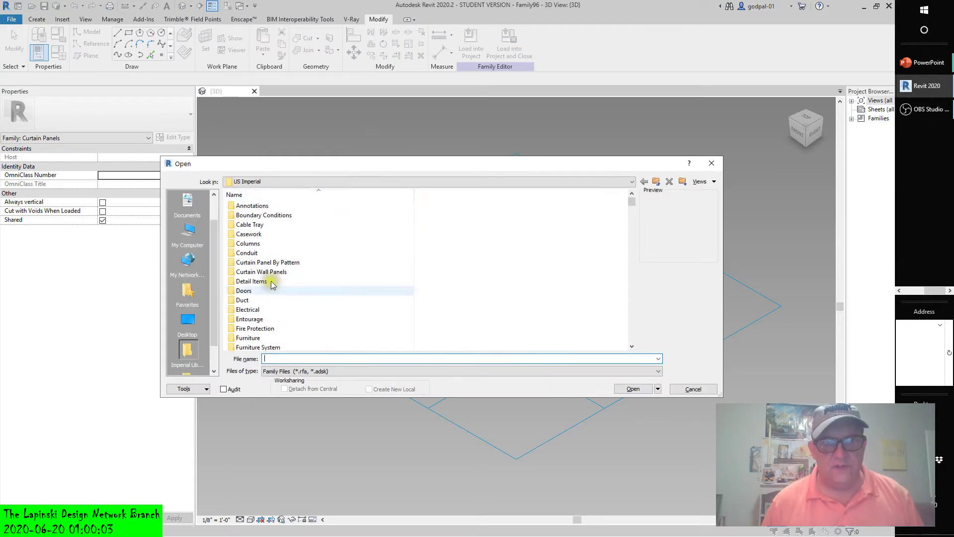
pyautogui.click(188, 233)
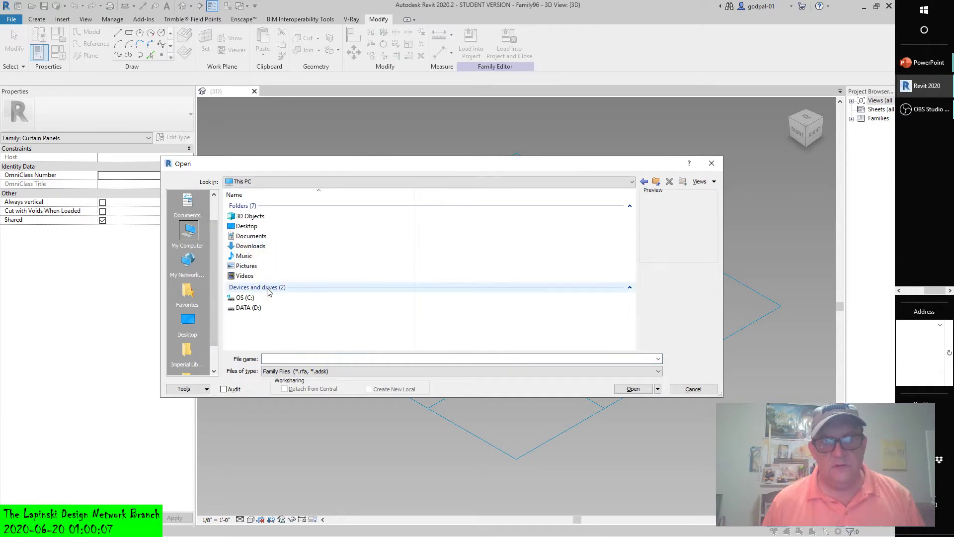
pyautogui.doubleClick(248, 308)
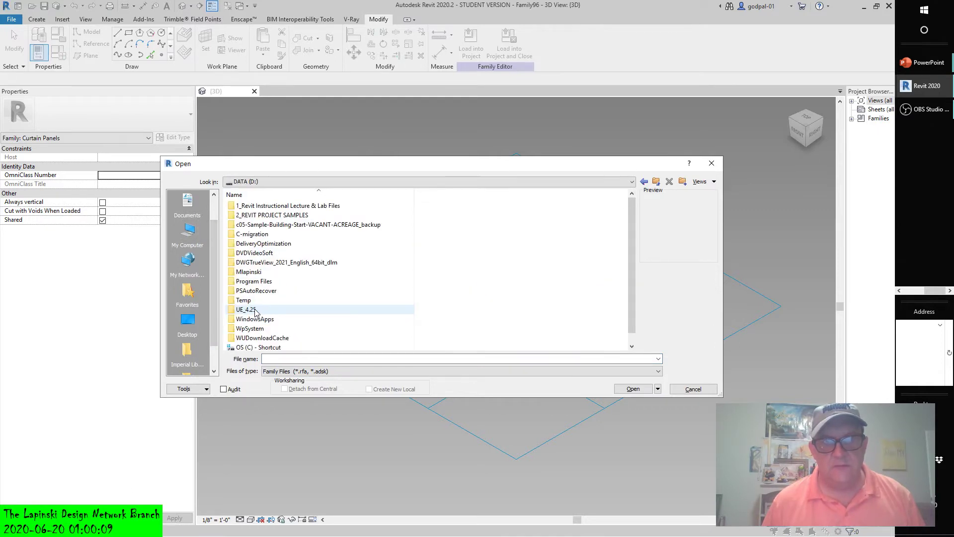
pyautogui.doubleClick(256, 207)
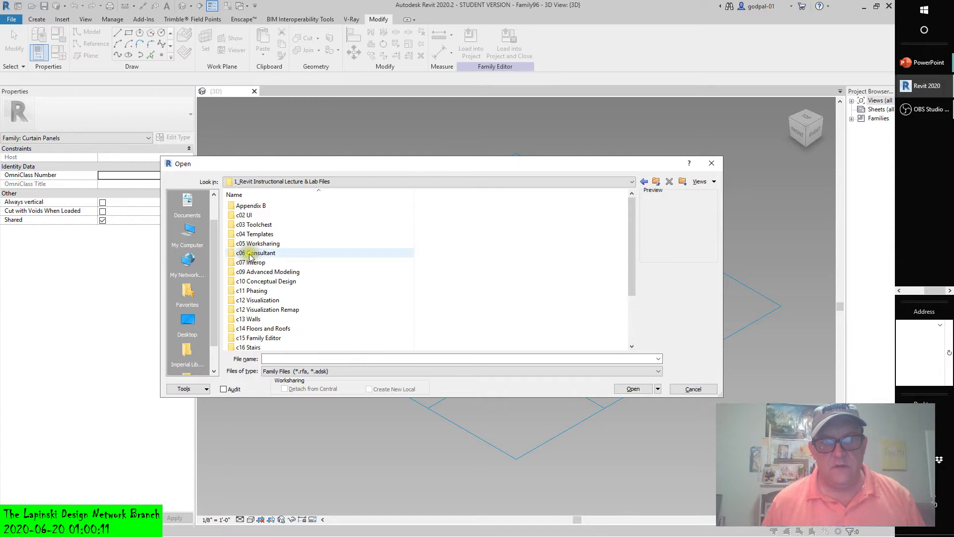
pyautogui.doubleClick(251, 319)
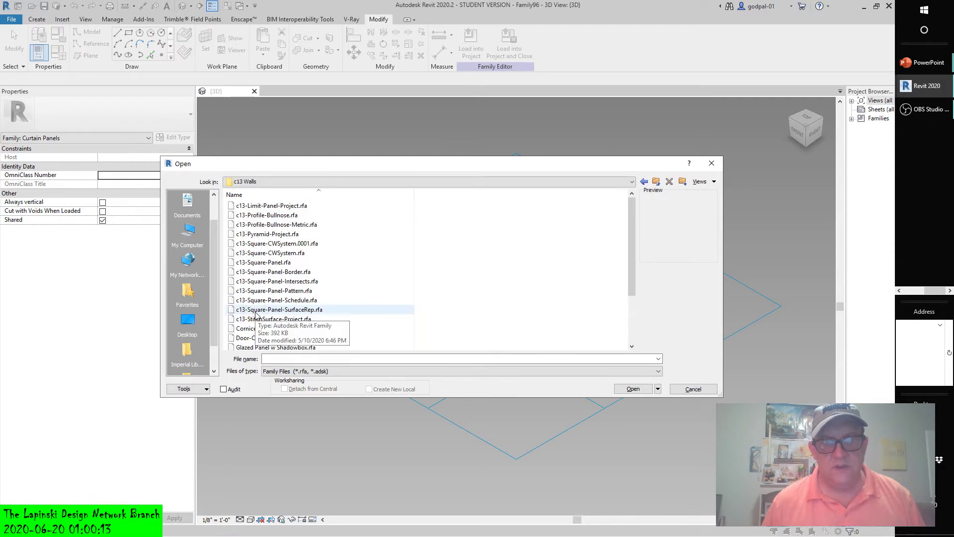
pyautogui.click(276, 320)
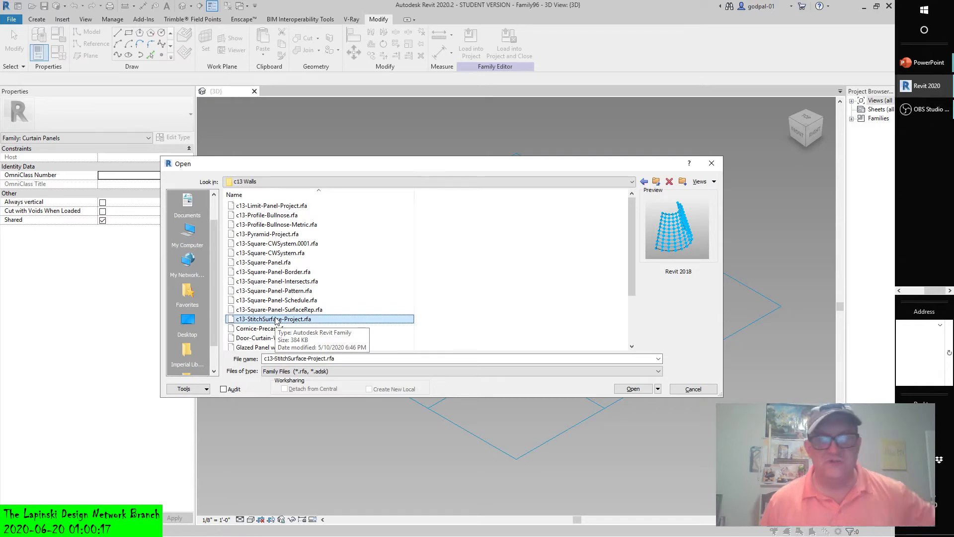
pyautogui.click(567, 324)
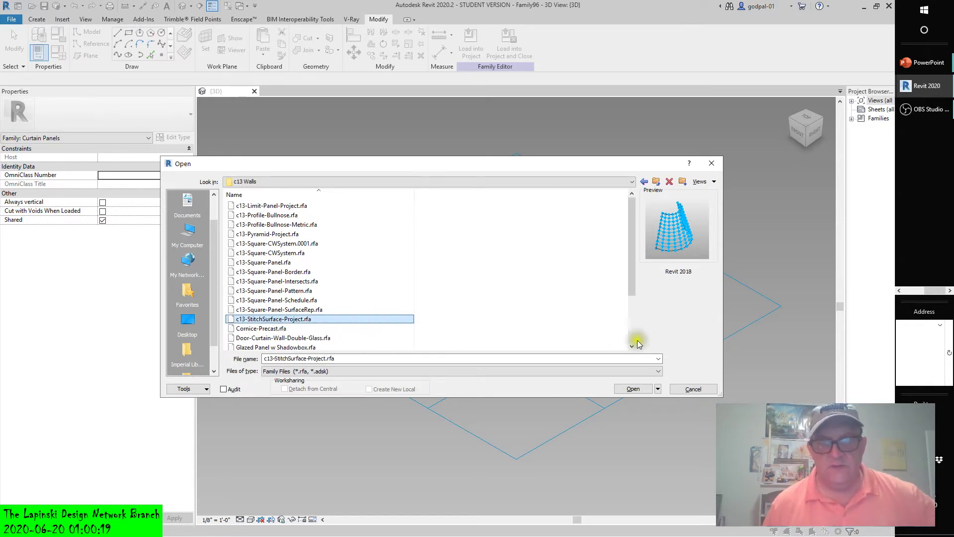
pyautogui.click(633, 388)
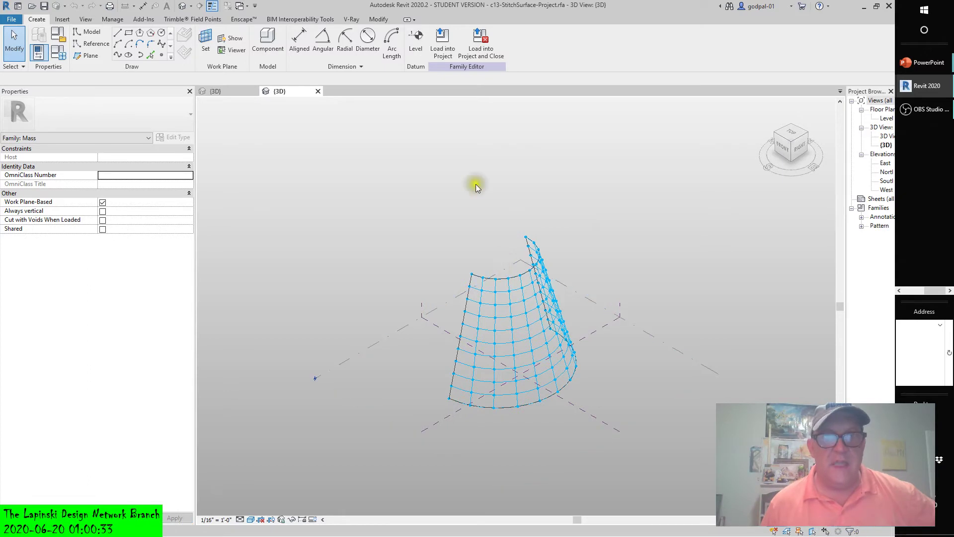
# Switch back to the Family96 {3D} view tab
pyautogui.click(230, 94)
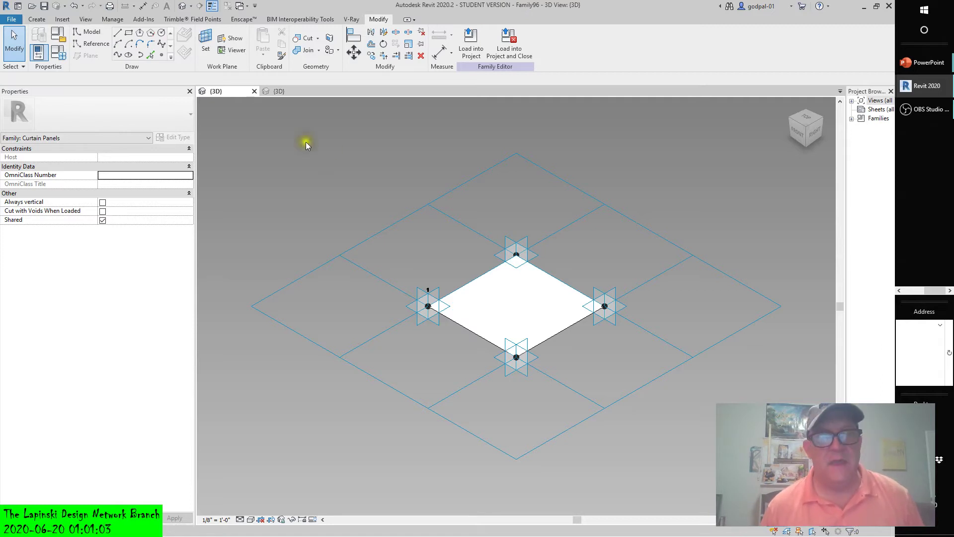
# Save the family as My Adaptive Panel.rfa in the c13 Walls folder
pyautogui.click(16, 21)
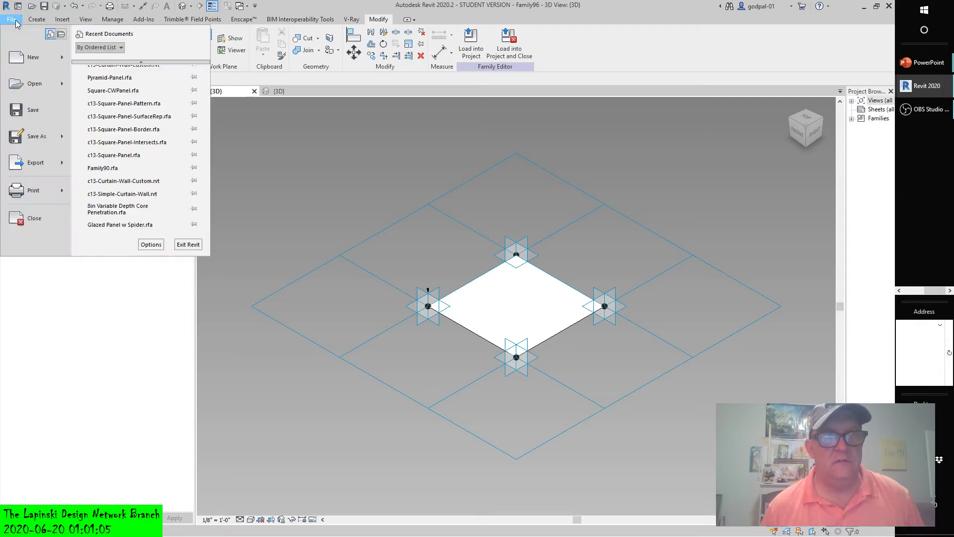
pyautogui.moveTo(44, 143)
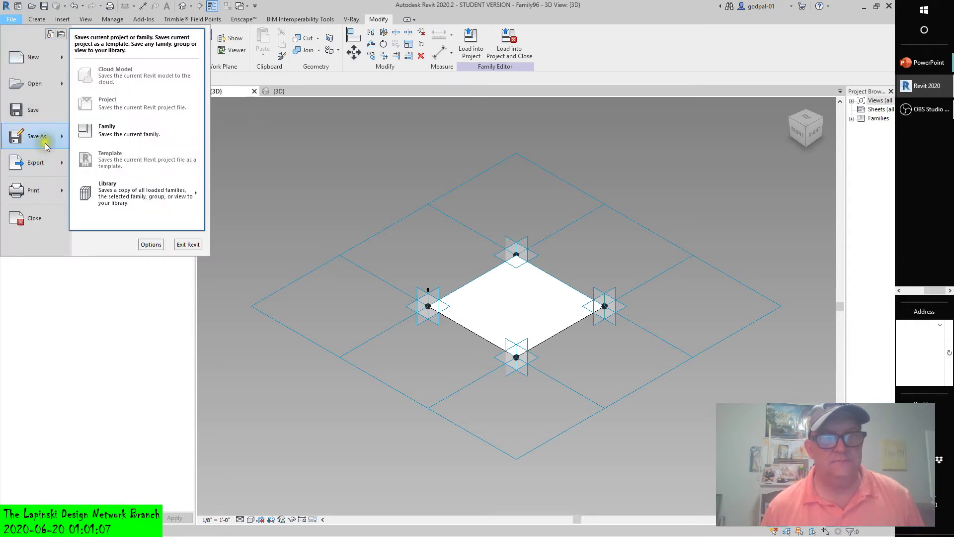
pyautogui.click(102, 132)
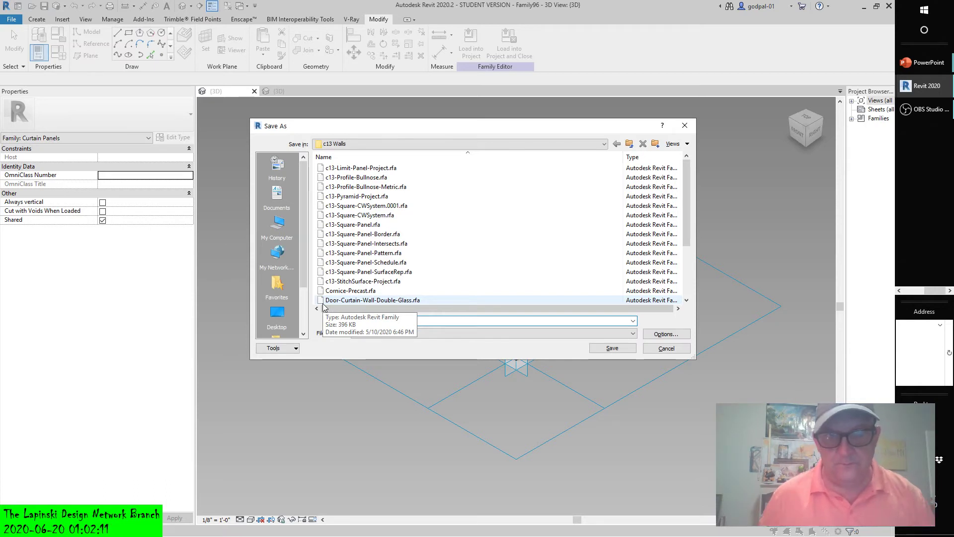
pyautogui.click(616, 349)
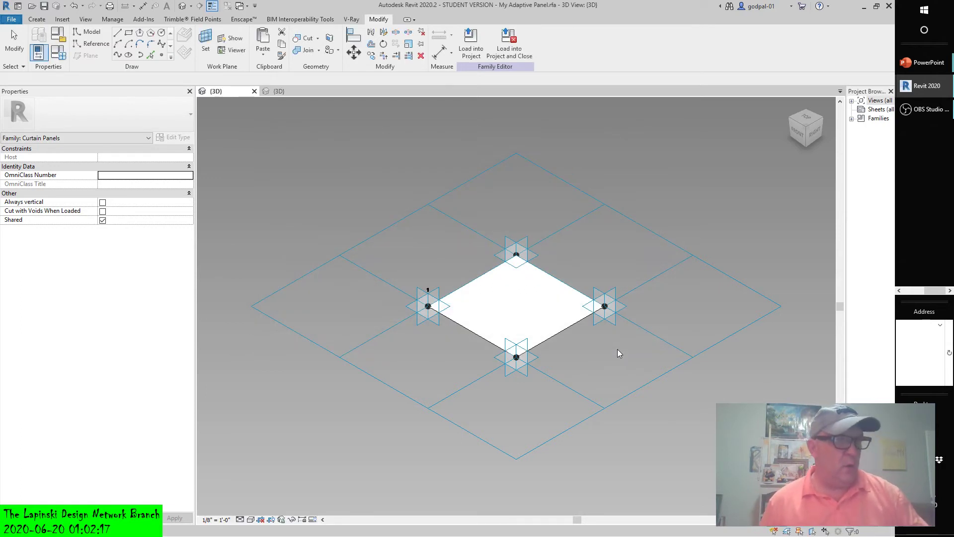
# Load My Adaptive Panel into the c13-StitchSurface-Project family
pyautogui.click(597, 272)
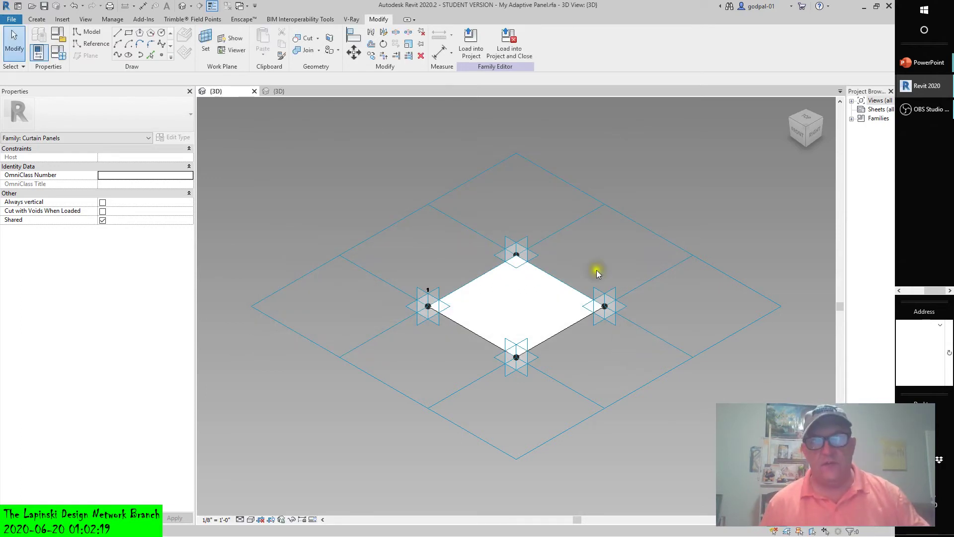
pyautogui.click(281, 91)
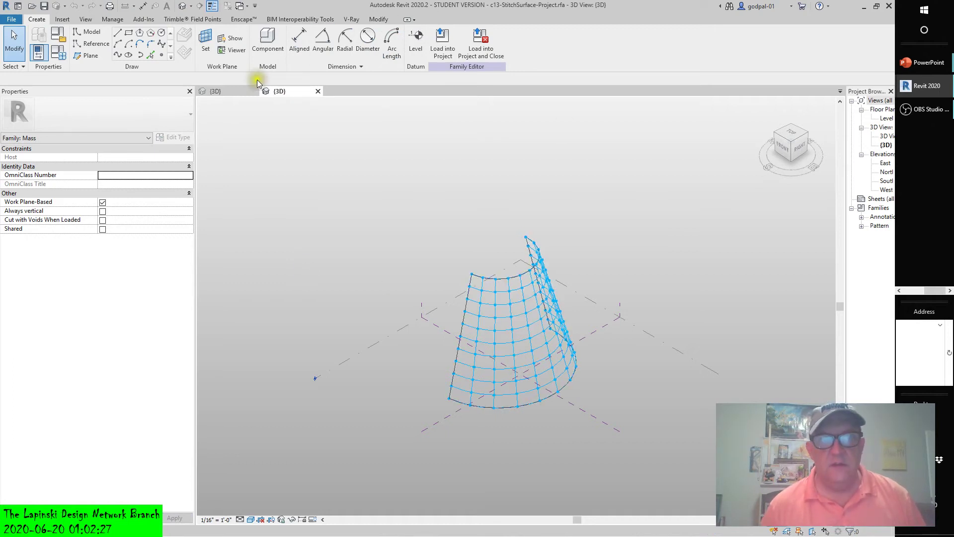
pyautogui.click(240, 92)
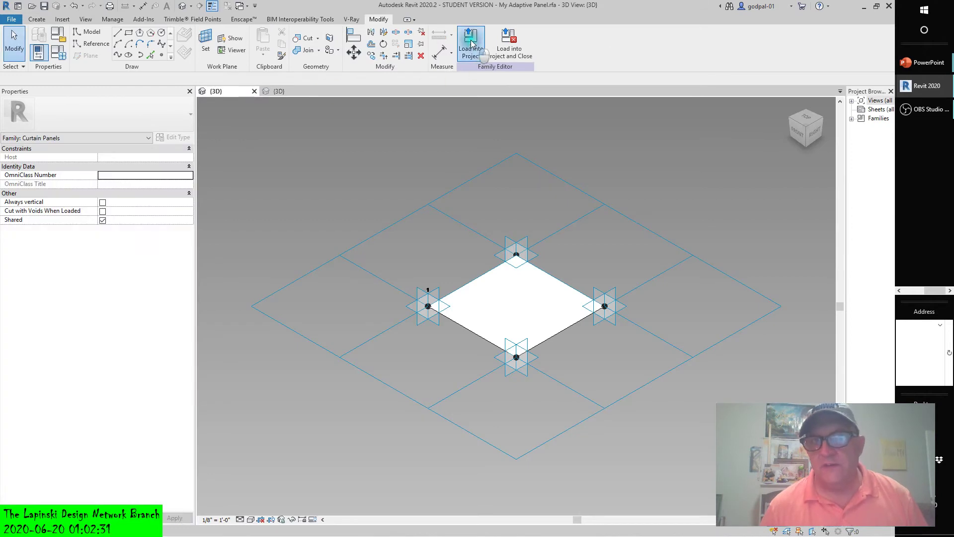
pyautogui.click(471, 44)
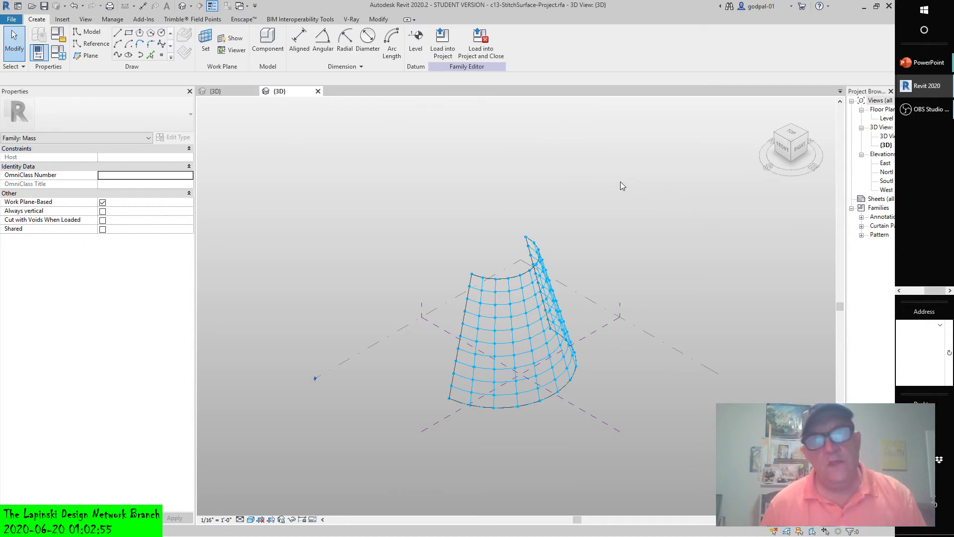
pyautogui.click(234, 94)
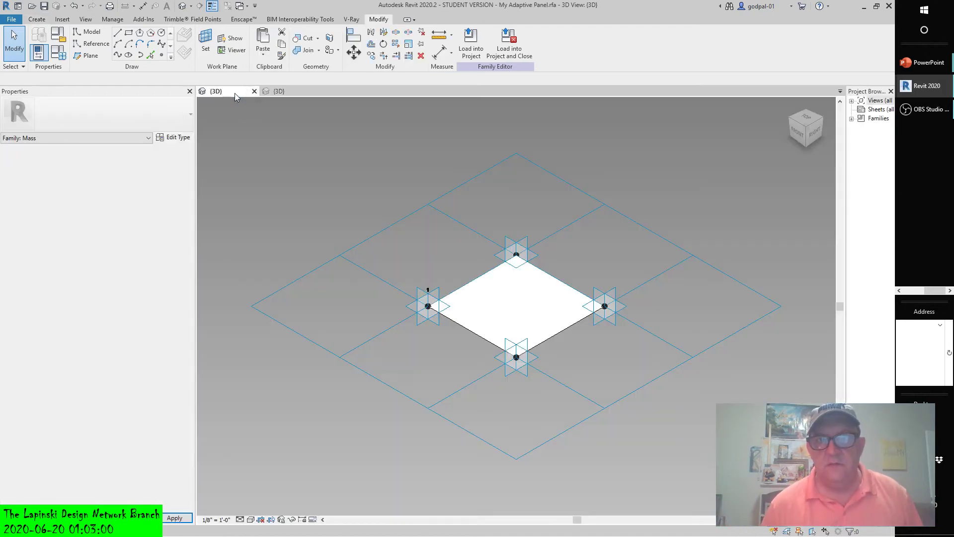
pyautogui.click(471, 50)
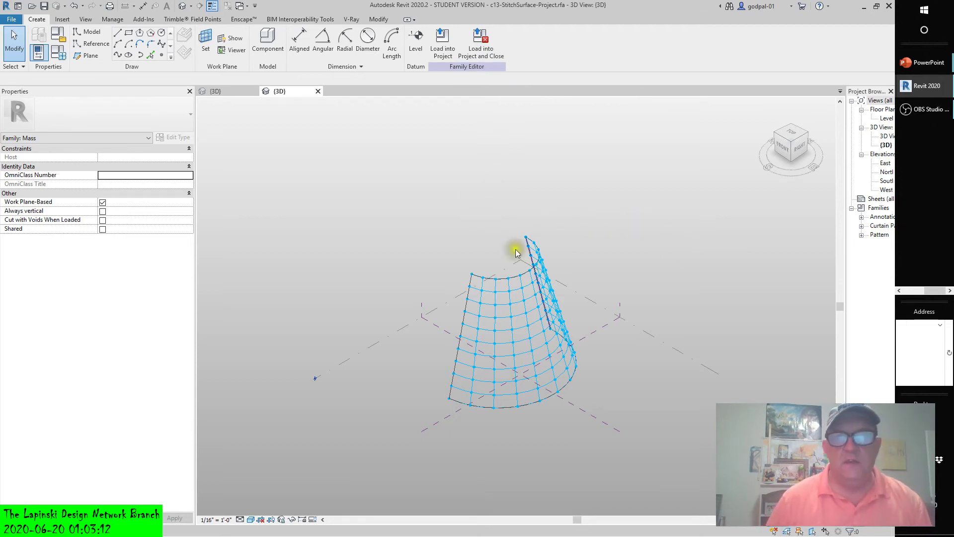
# Select the divided surface, zoom to its top-left corner, and widen the Project Browser
pyautogui.click(502, 295)
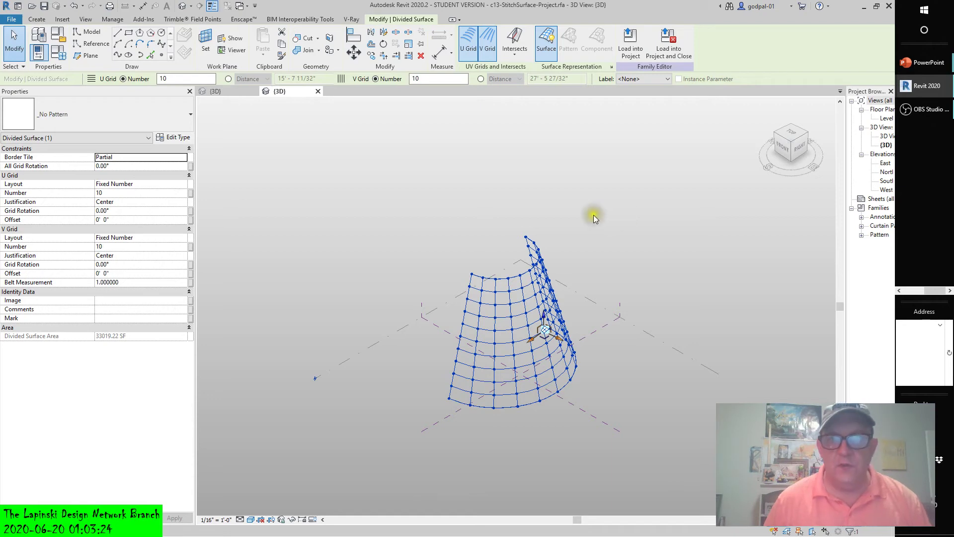
pyautogui.scroll(6, 475, 274)
pyautogui.scroll(4, 478, 276)
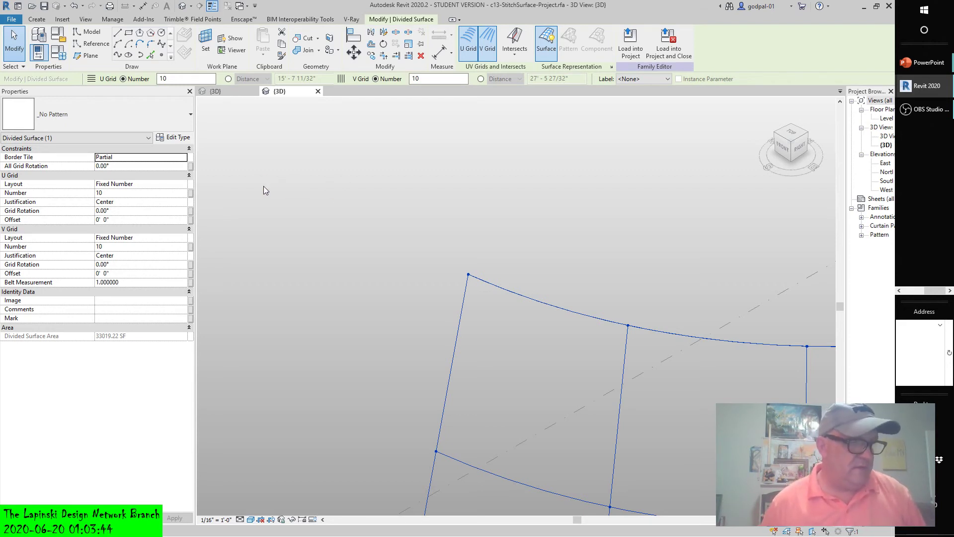
pyautogui.scroll(-1, 230, 257)
pyautogui.scroll(-1, 230, 257)
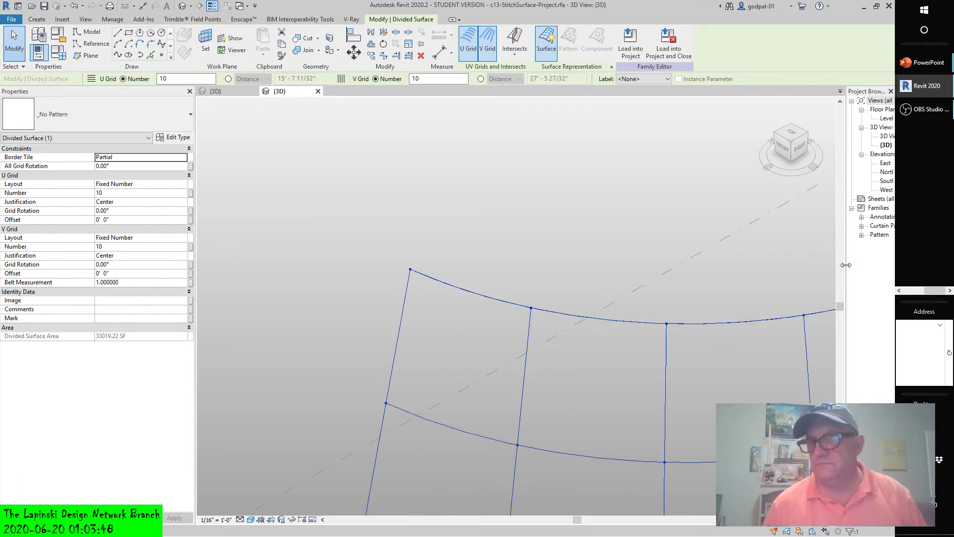
pyautogui.moveTo(844, 263); pyautogui.dragTo(724, 258)
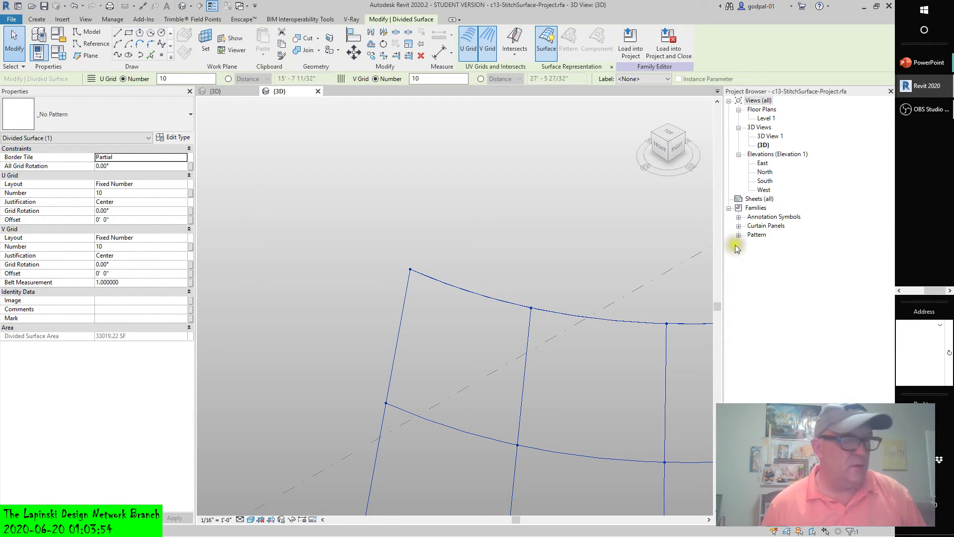
# Expand Families > Curtain Panels > My Adaptive Panel and drag its type into the 3D view
pyautogui.click(738, 225)
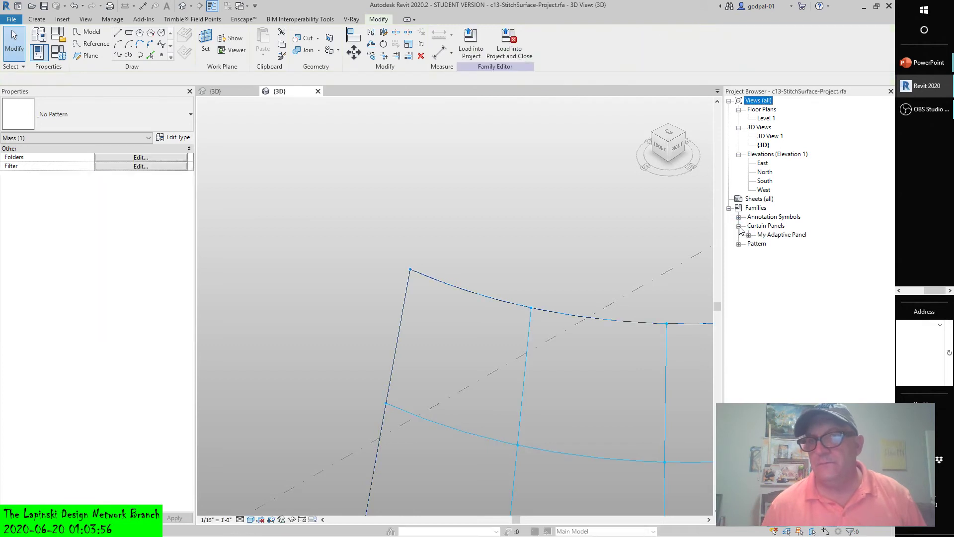
pyautogui.click(749, 234)
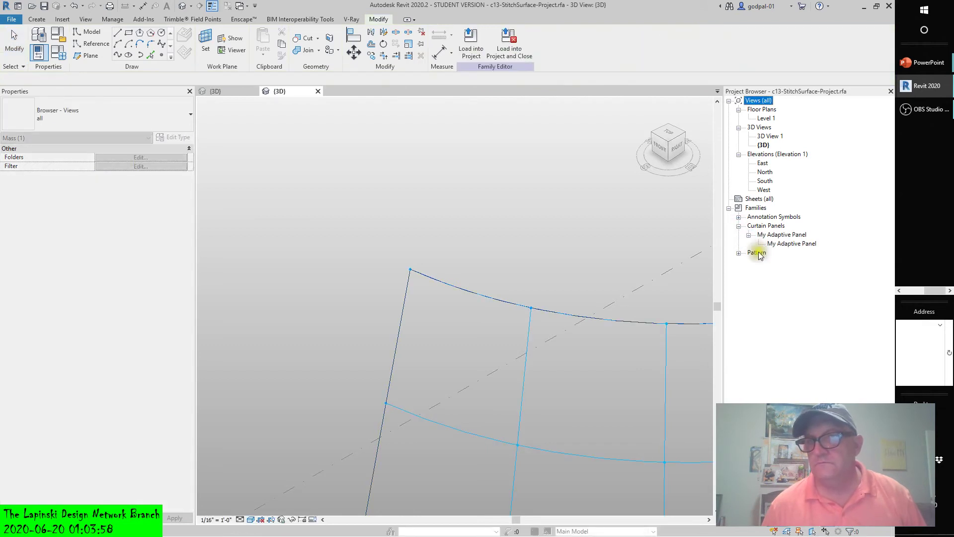
pyautogui.click(778, 244)
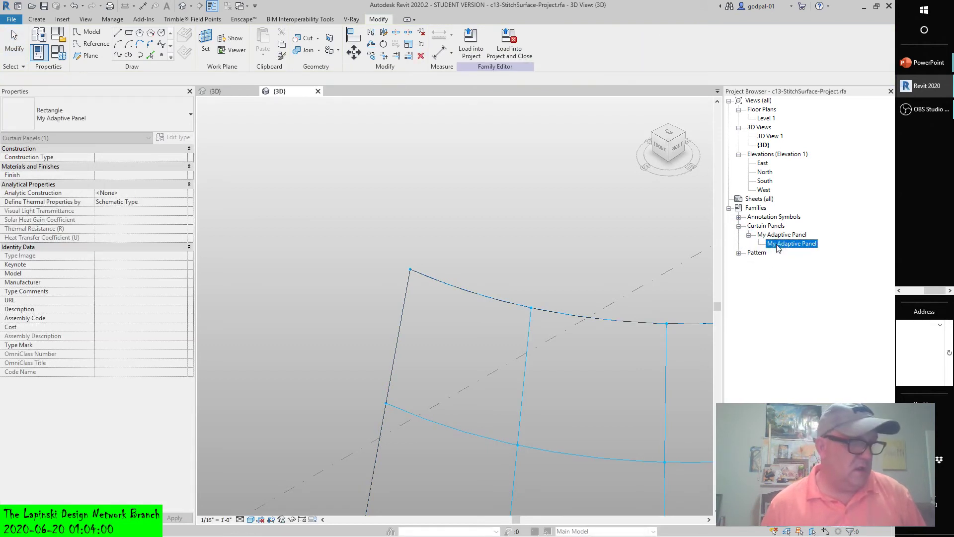
pyautogui.moveTo(777, 247); pyautogui.dragTo(407, 266)
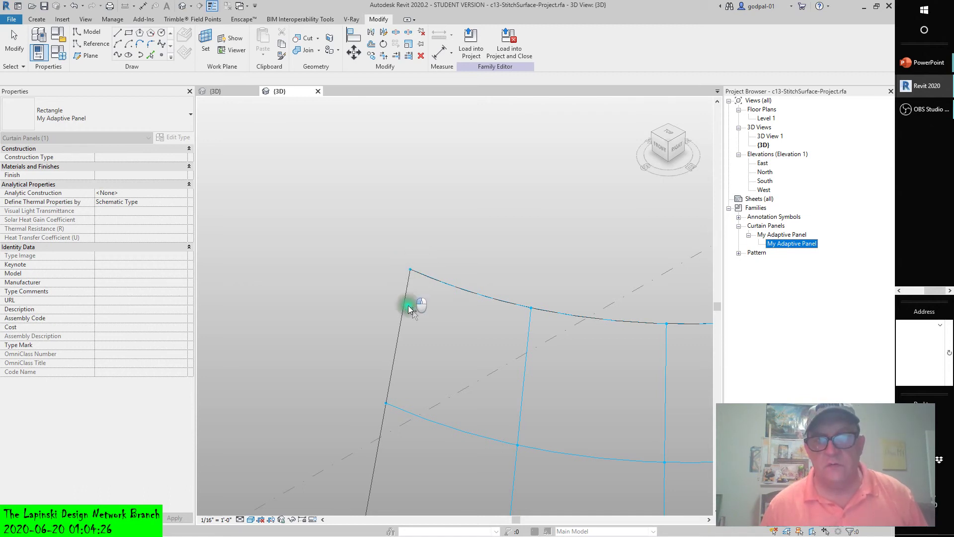
# Place a My Adaptive Panel on the four grid nodes of the top-left corner cell
pyautogui.moveTo(379, 402); pyautogui.dragTo(409, 269)
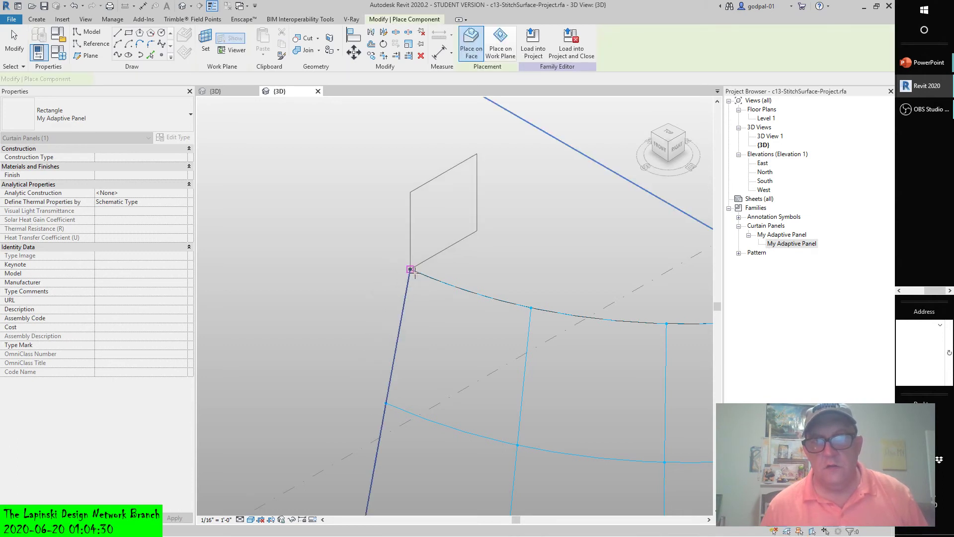
pyautogui.click(391, 400)
pyautogui.click(386, 402)
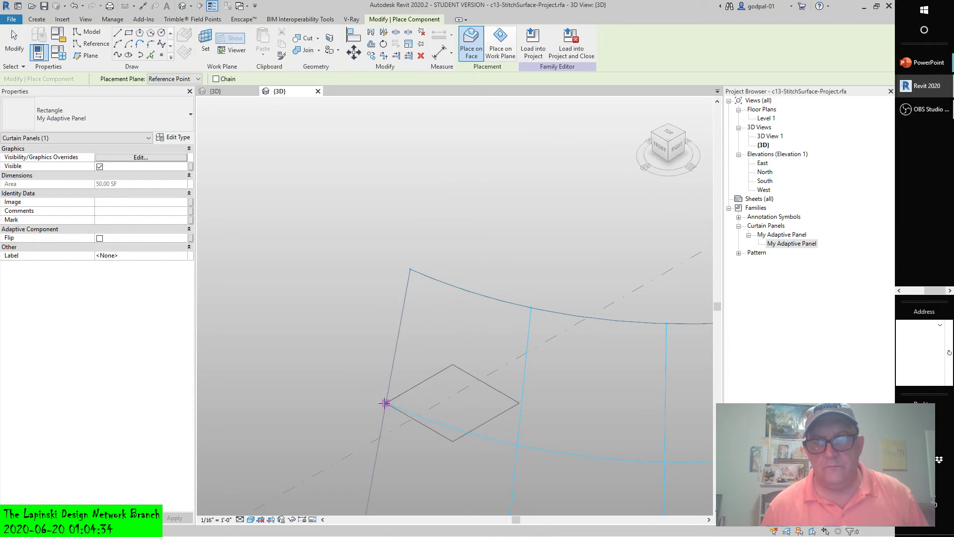
pyautogui.click(517, 445)
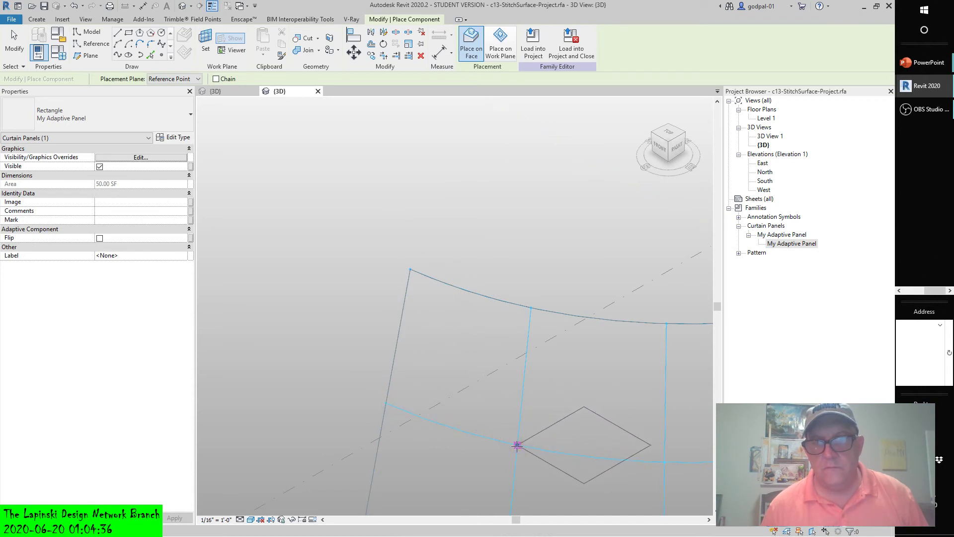
pyautogui.click(530, 309)
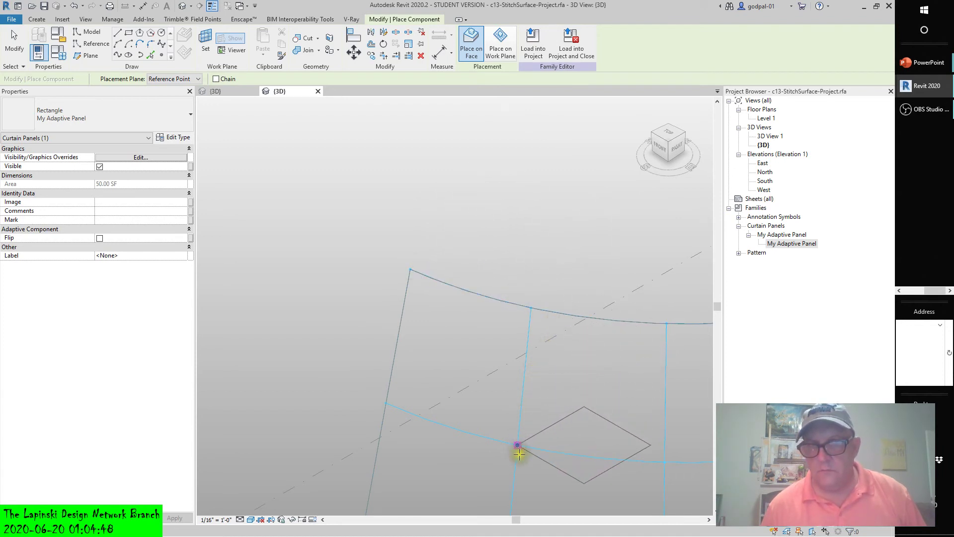
pyautogui.scroll(-5, 458, 413)
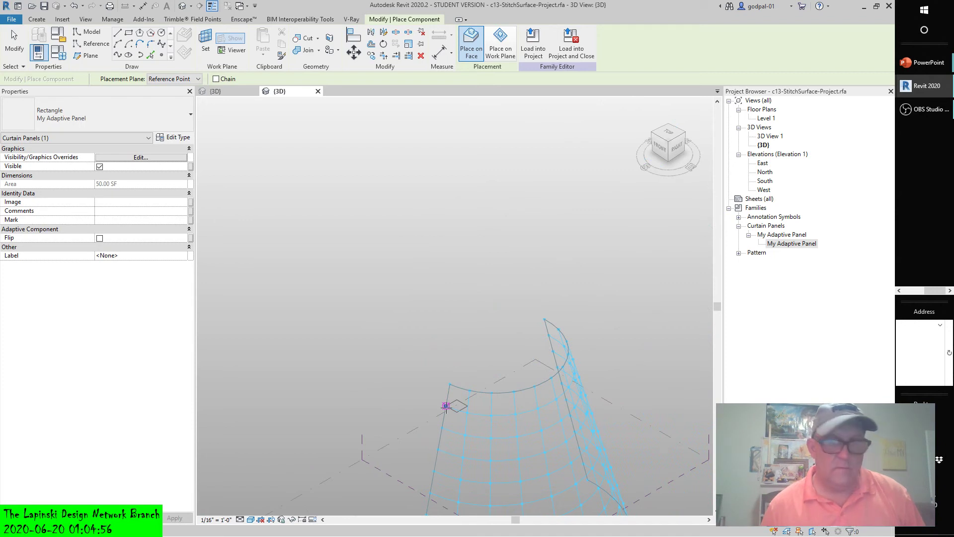
pyautogui.click(446, 407)
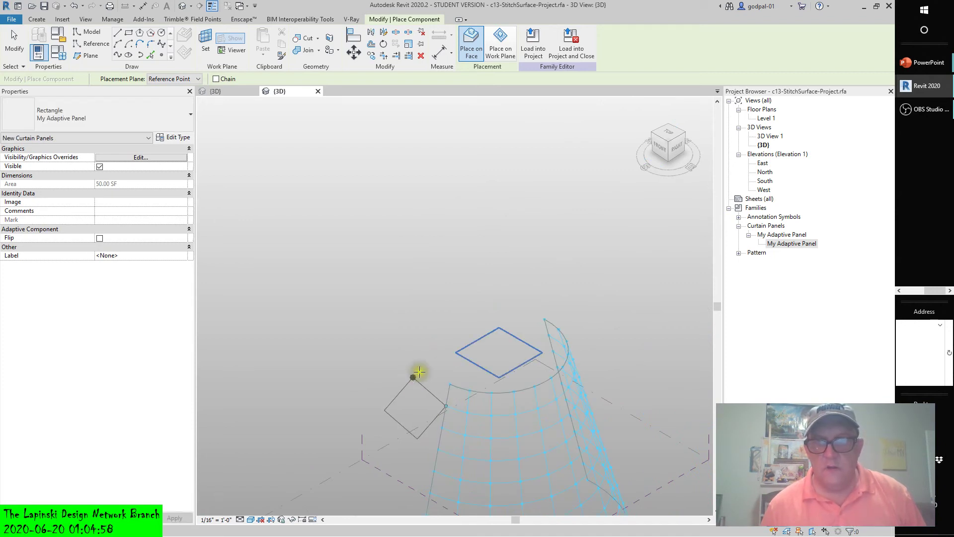
pyautogui.click(467, 413)
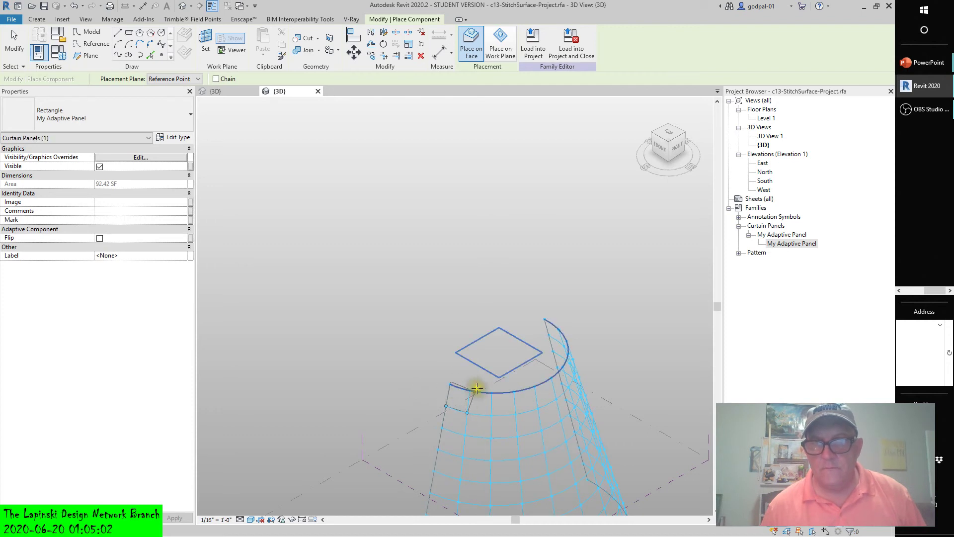
pyautogui.click(470, 391)
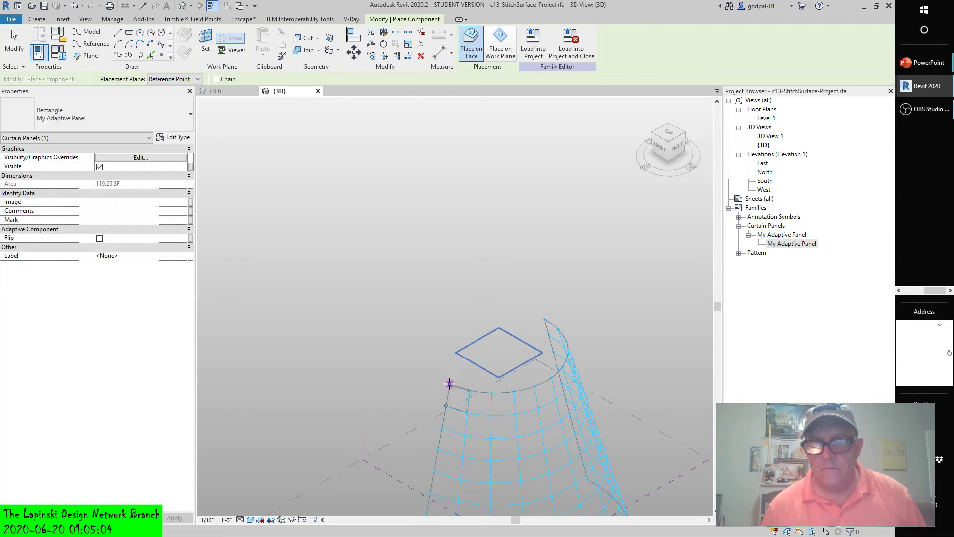
pyautogui.click(449, 384)
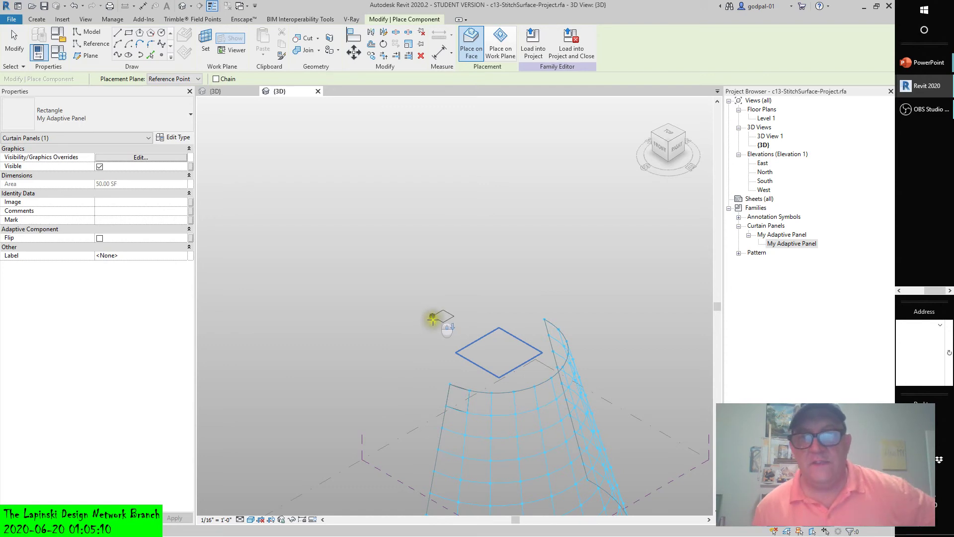
pyautogui.scroll(-3, 433, 319)
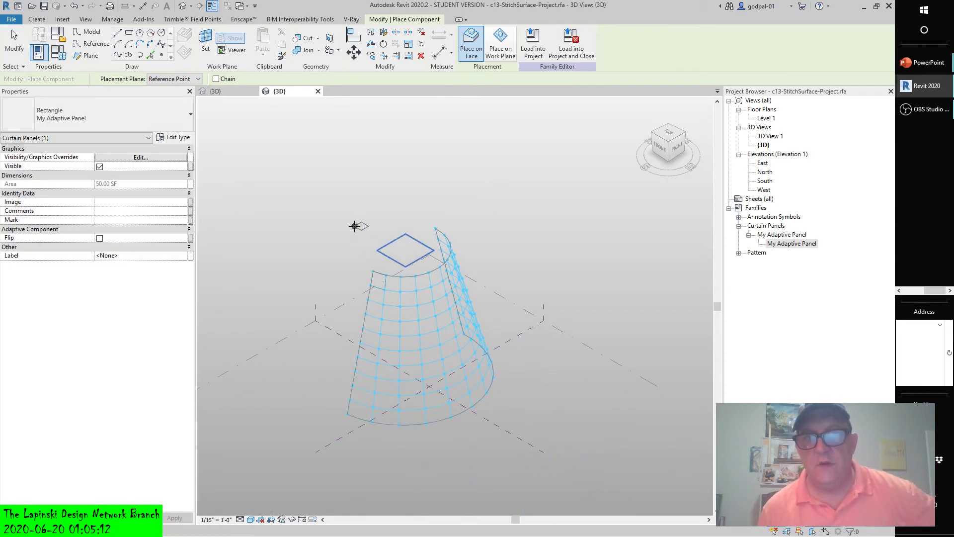
pyautogui.scroll(4, 356, 224)
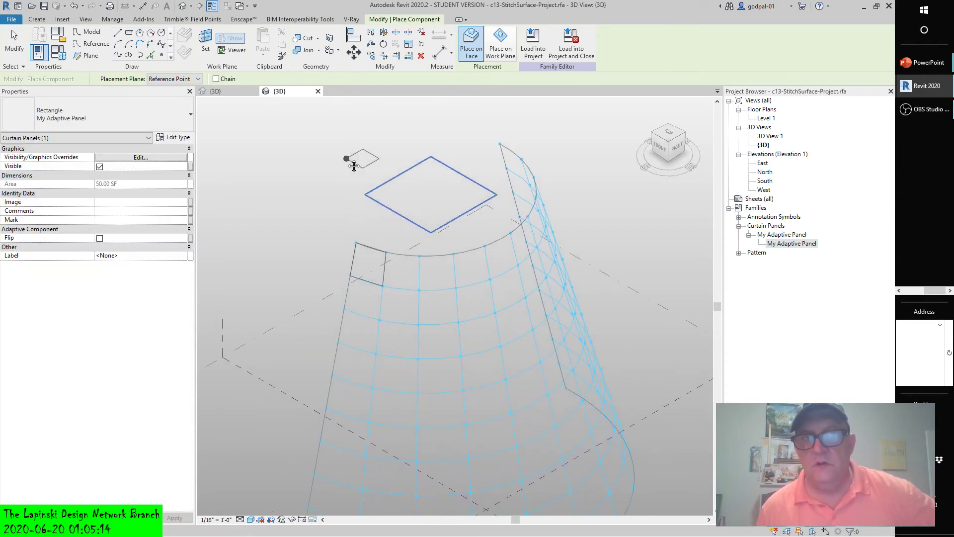
pyautogui.click(420, 326)
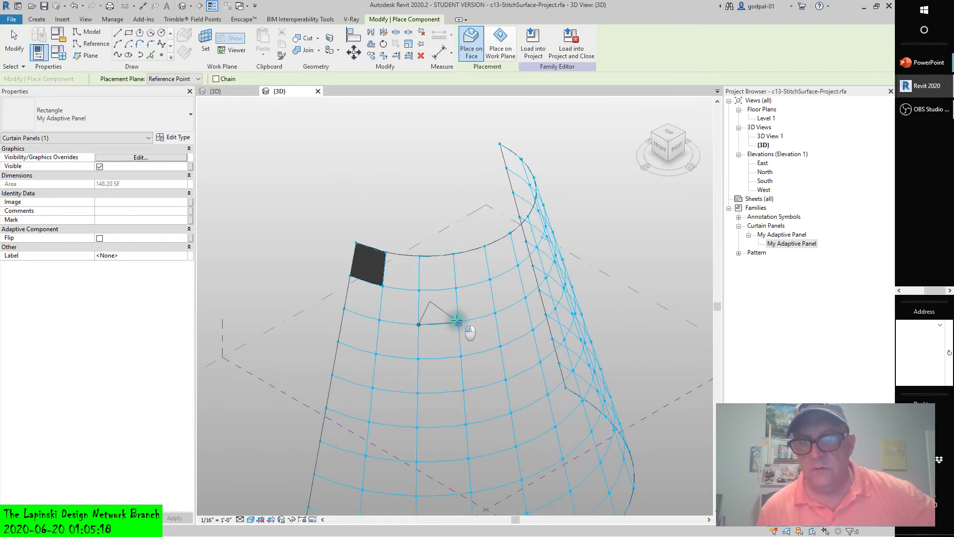
# Place a second My Adaptive Panel by picking its remaining corner nodes on the surface grid
pyautogui.click(457, 321)
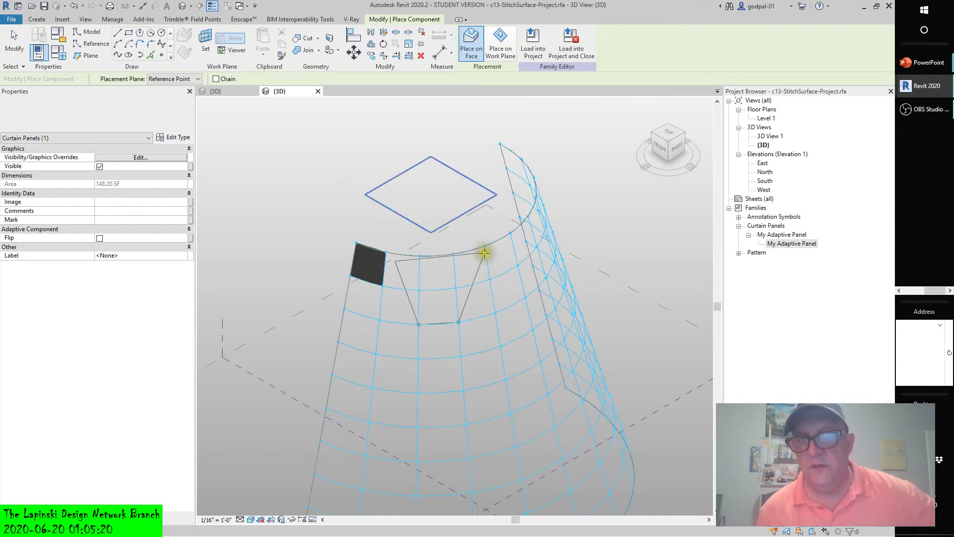
pyautogui.click(490, 279)
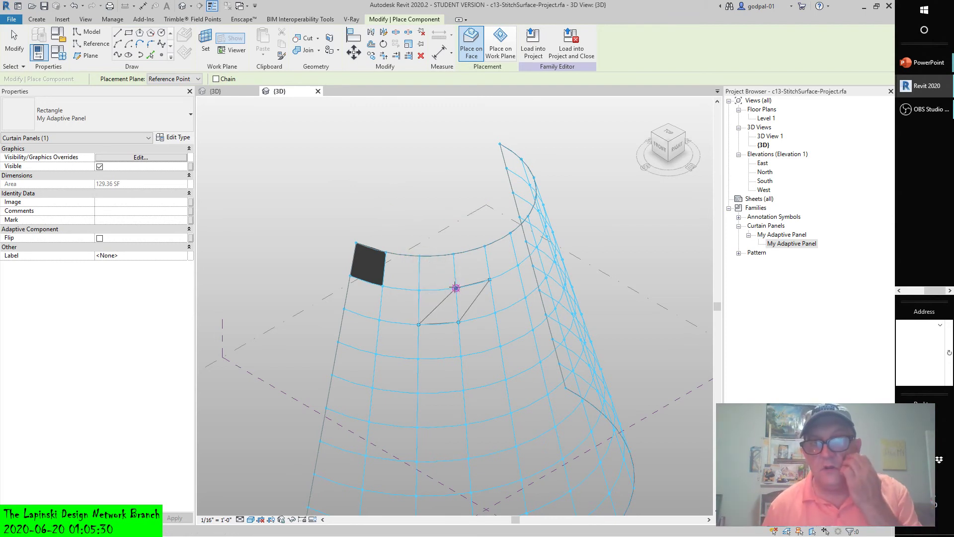
pyautogui.click(419, 290)
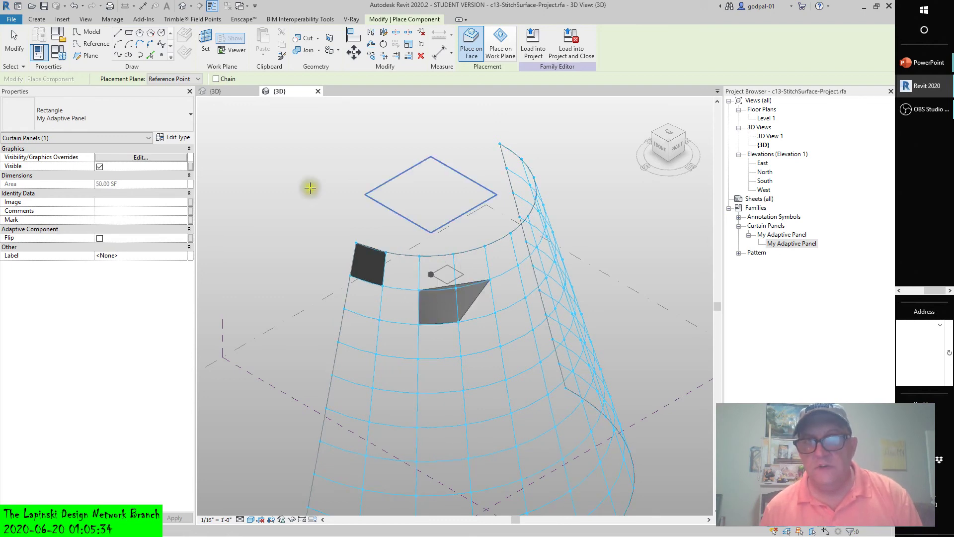
# Select the new panel and snap its top-right corner onto the grid node
pyautogui.click(14, 42)
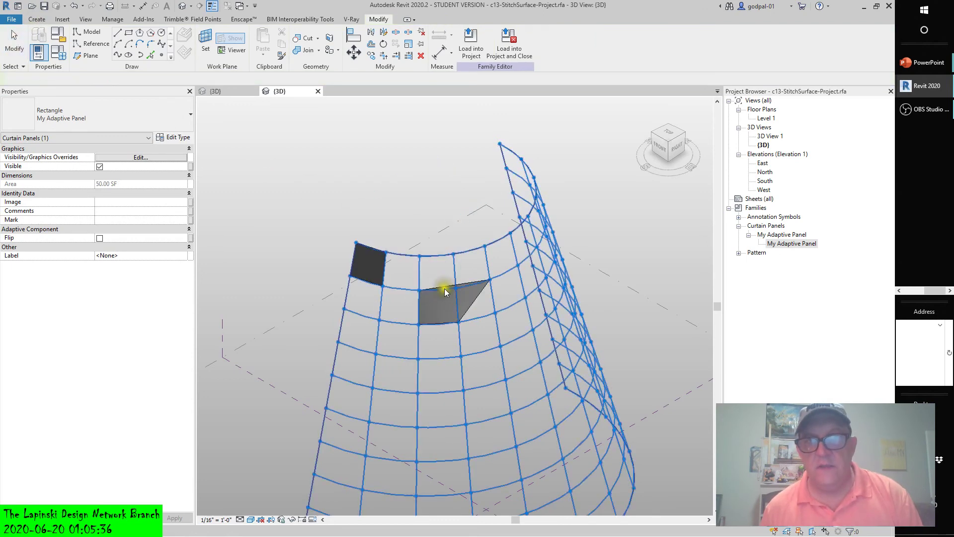
pyautogui.click(491, 282)
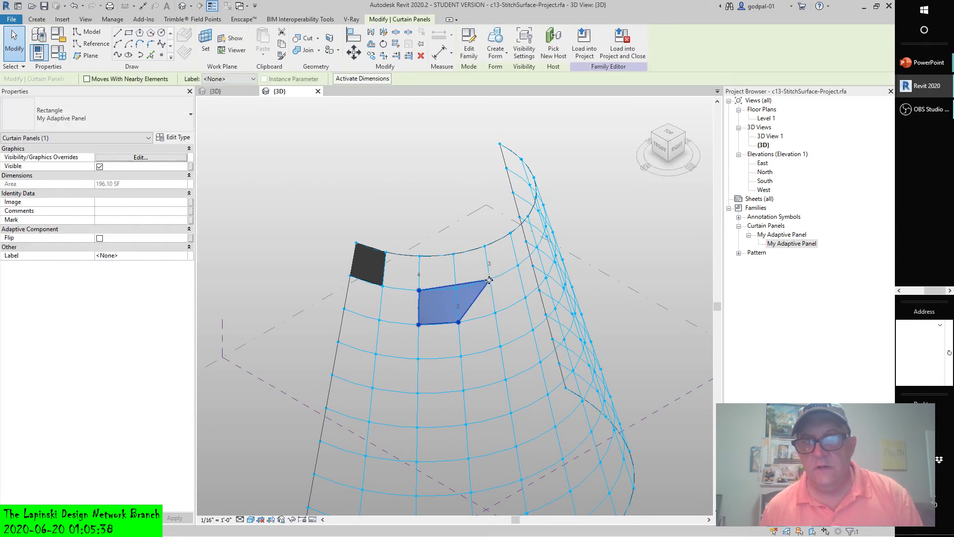
pyautogui.moveTo(471, 285); pyautogui.dragTo(490, 280)
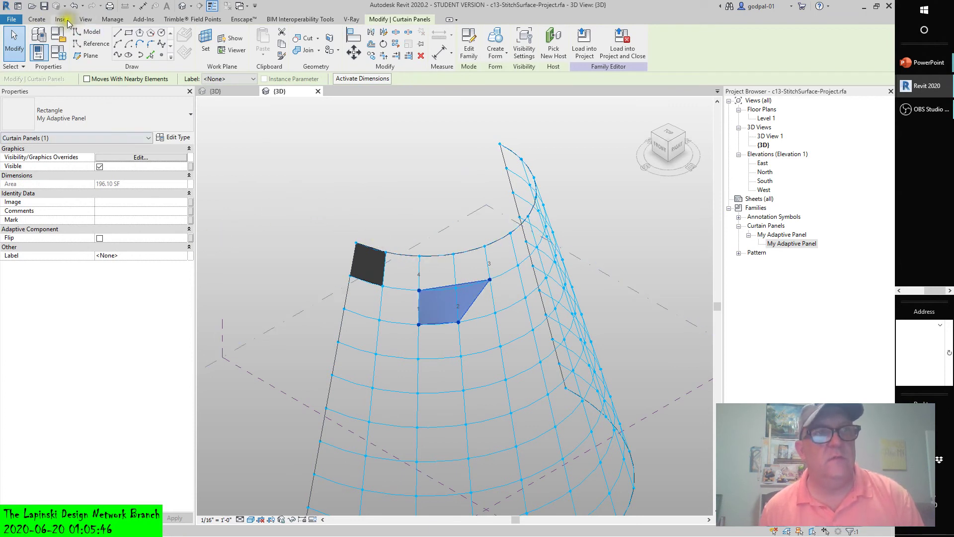
# Undo the distorted panel and pick My Adaptive Panel from the Project Browser for placement
pyautogui.press('Escape')
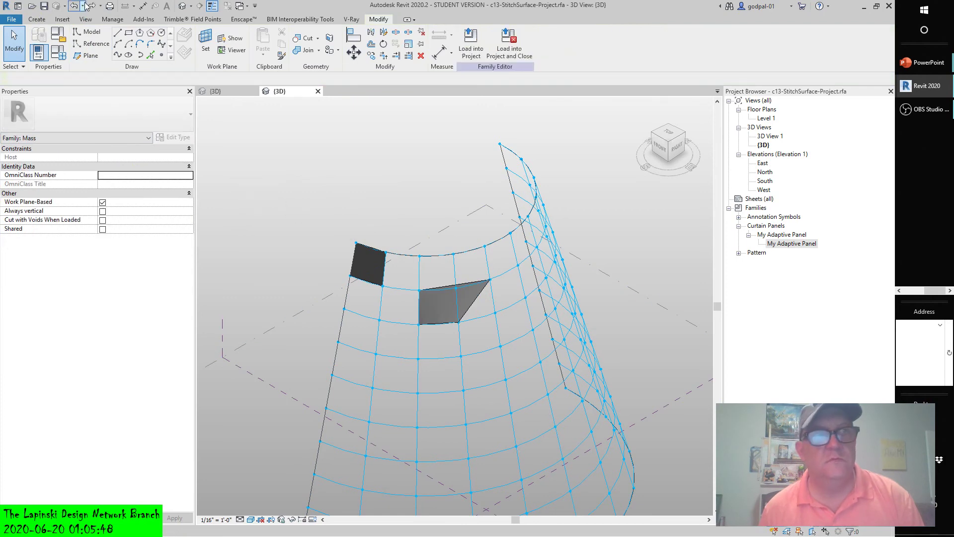
pyautogui.click(74, 6)
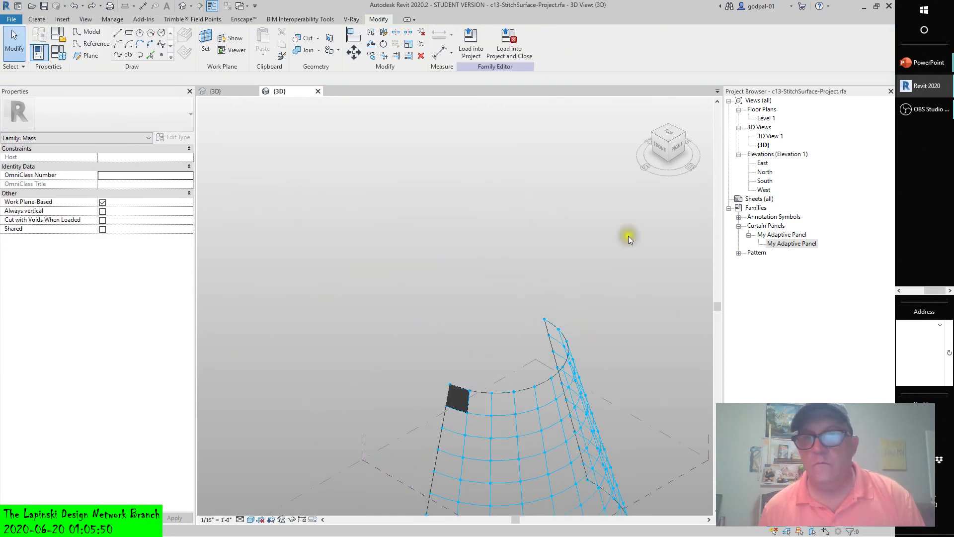
pyautogui.click(778, 244)
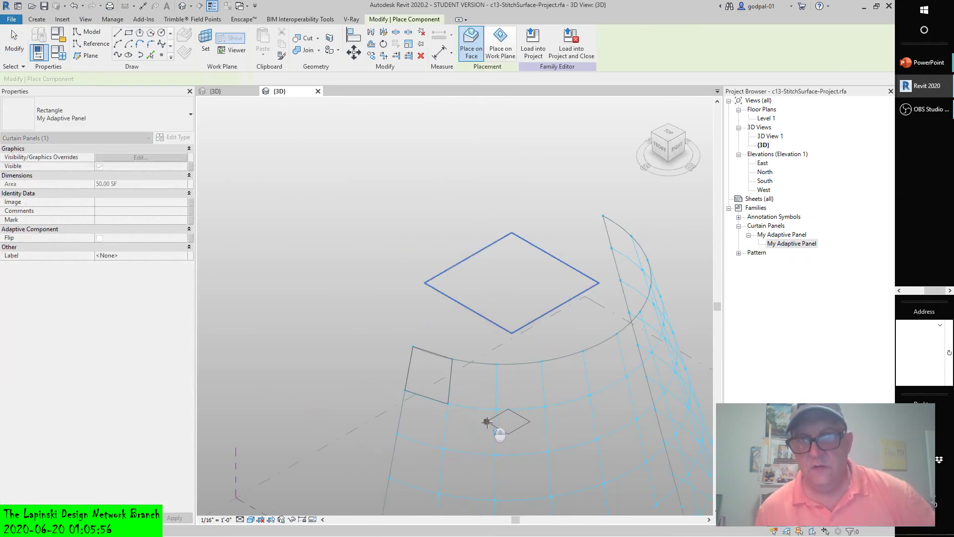
pyautogui.scroll(5, 492, 428)
# Fit the new panel to one top-row cell by placing its points on that cell's four corner nodes
pyautogui.click(519, 376)
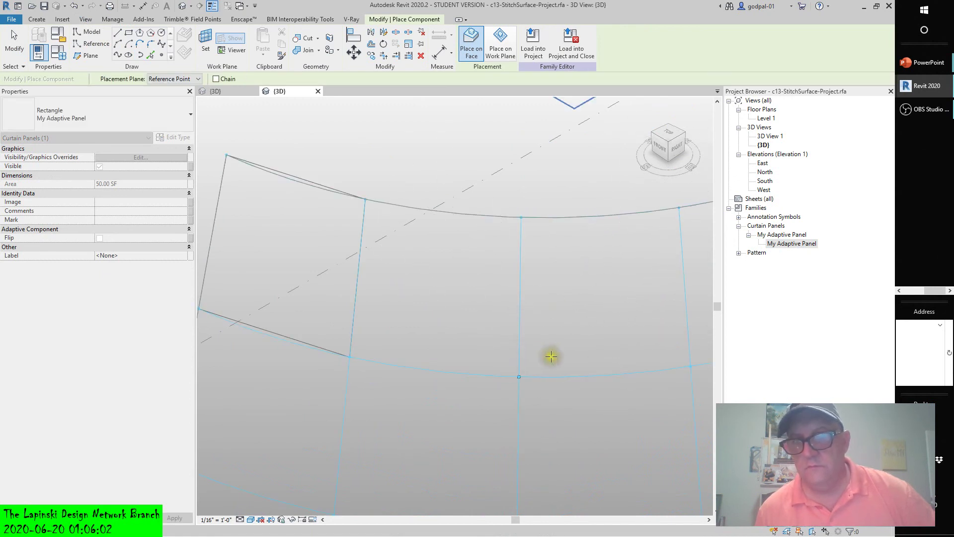
pyautogui.click(690, 365)
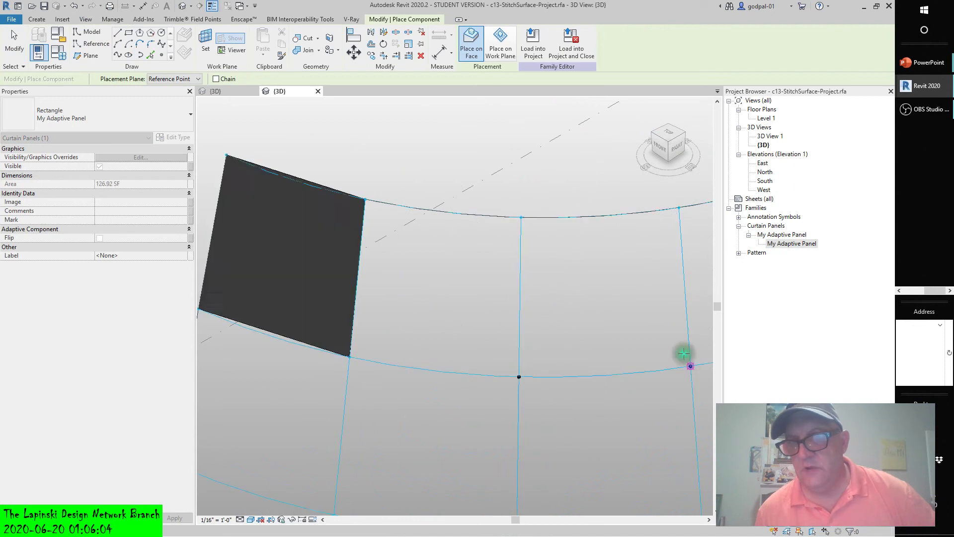
pyautogui.moveTo(628, 283); pyautogui.dragTo(582, 284, button='middle')
pyautogui.click(617, 231)
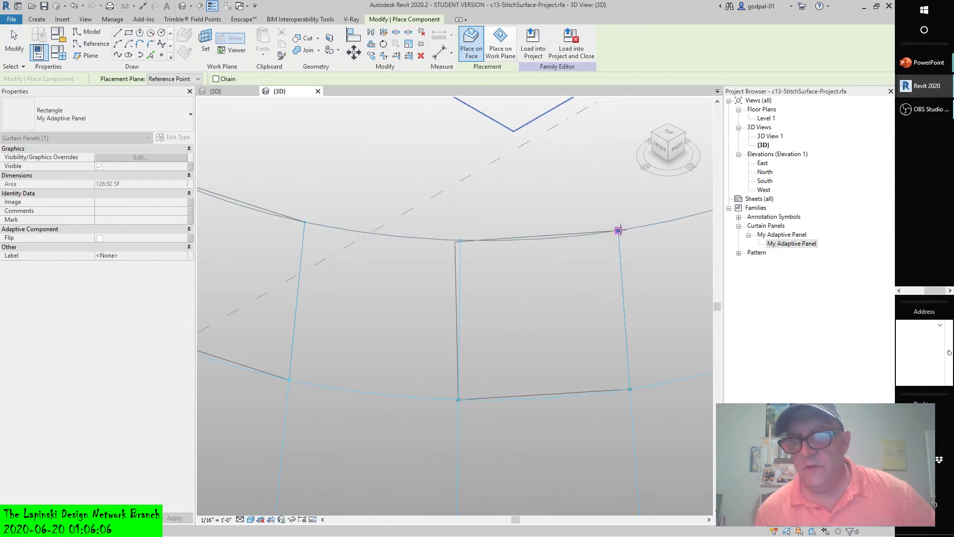
pyautogui.click(460, 240)
pyautogui.scroll(-2, 511, 298)
pyautogui.scroll(-3, 515, 303)
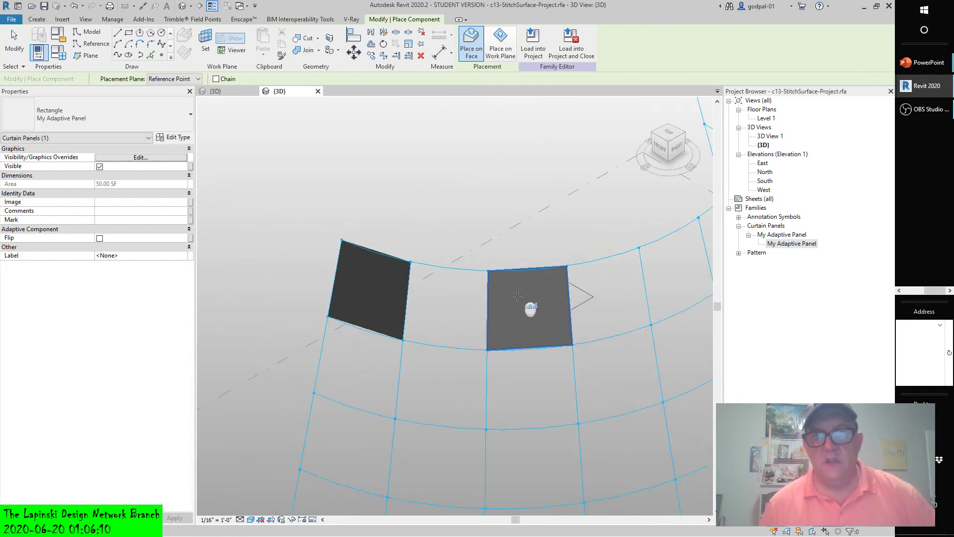
pyautogui.scroll(3, 517, 296)
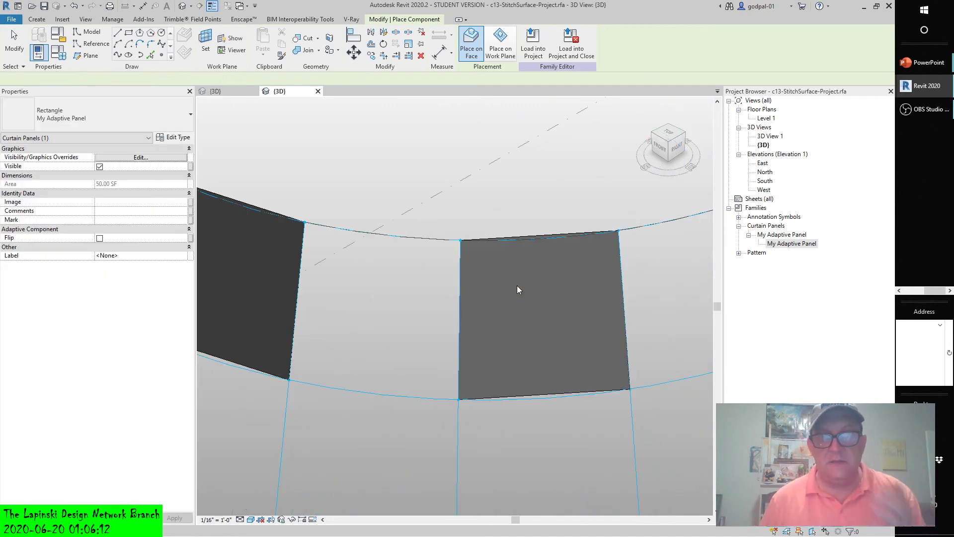
pyautogui.scroll(-3, 519, 283)
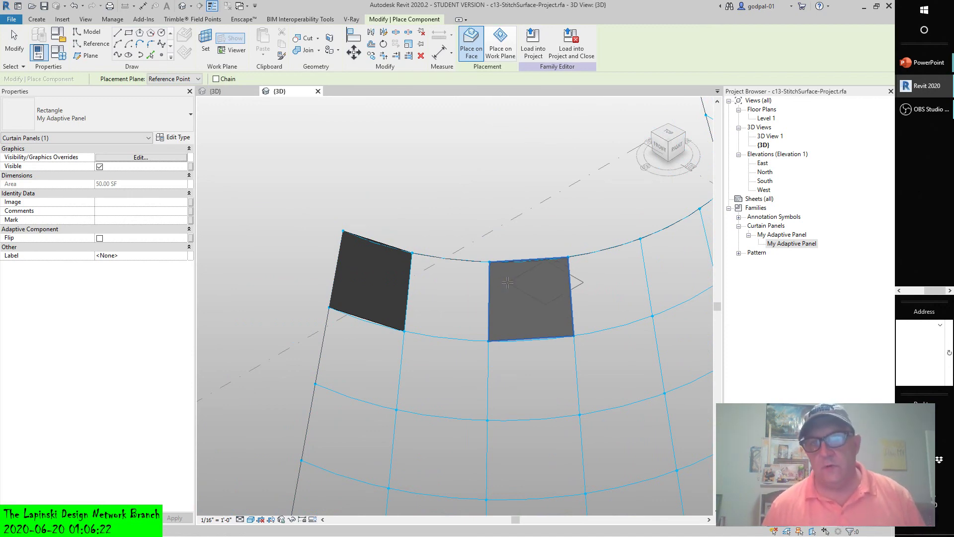
pyautogui.scroll(-5, 518, 282)
pyautogui.scroll(-3, 517, 273)
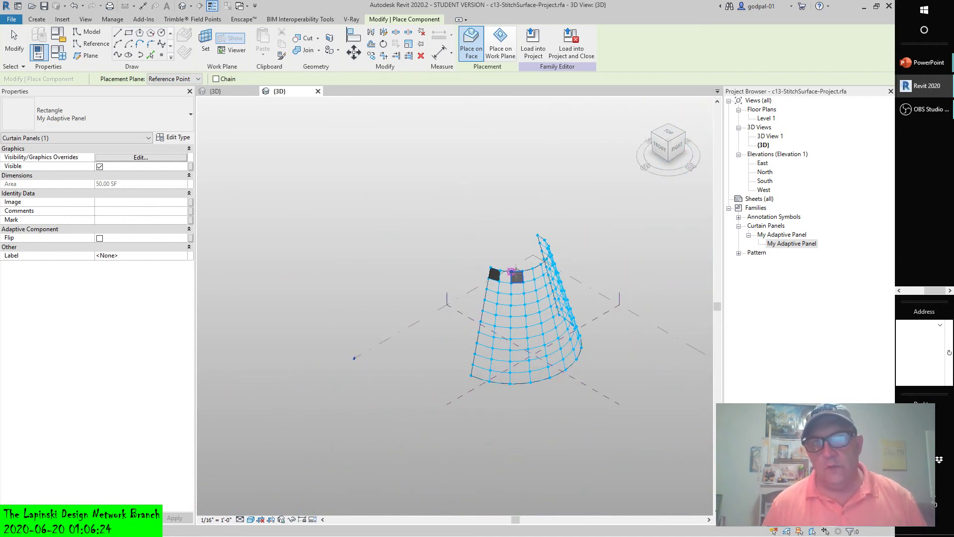
pyautogui.scroll(8, 516, 271)
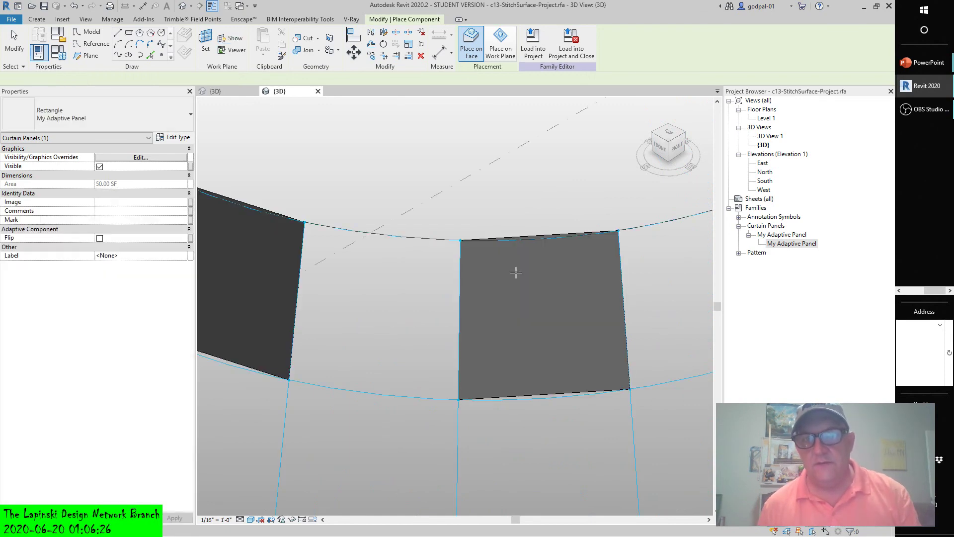
pyautogui.press('Escape')
# Orbit the 3D view to check both single-cell panels, then switch to Debut Professional
pyautogui.scroll(-5, 526, 267)
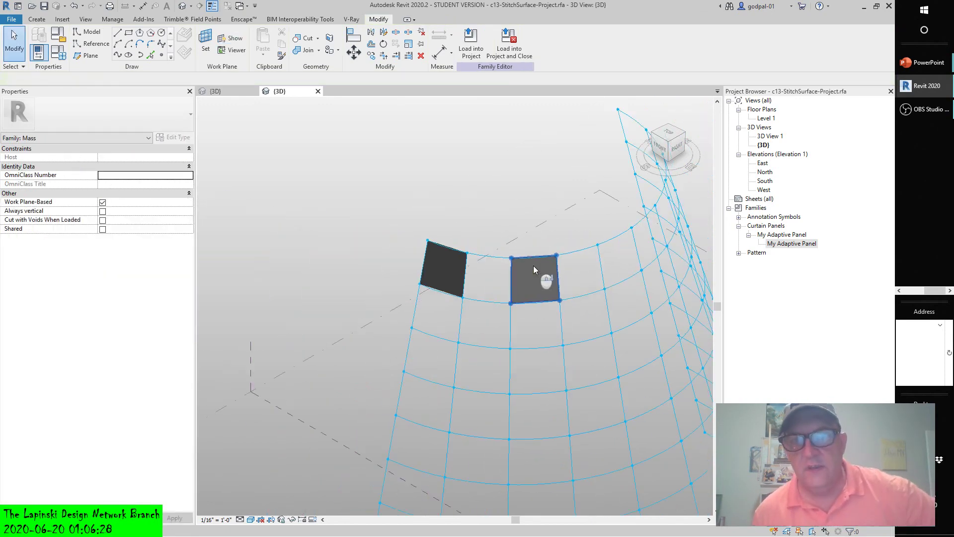
pyautogui.keyDown('shift'); pyautogui.moveTo(533, 266); pyautogui.dragTo(605, 264, button='middle'); pyautogui.keyUp('shift')
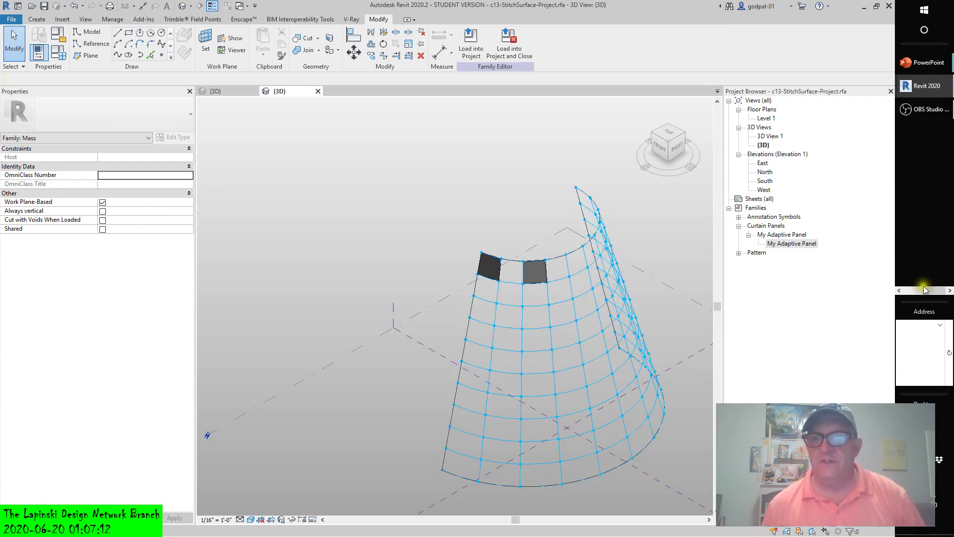
pyautogui.click(908, 292)
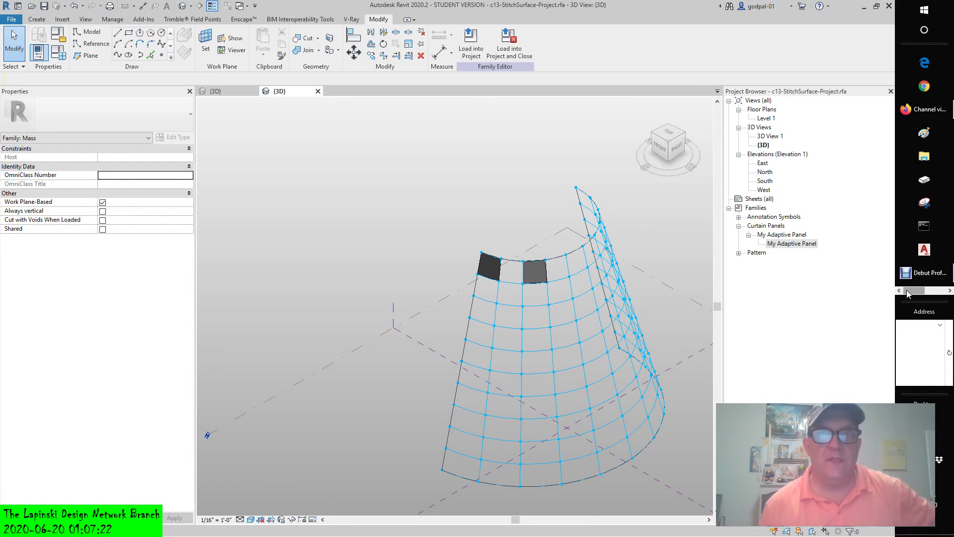
pyautogui.click(923, 272)
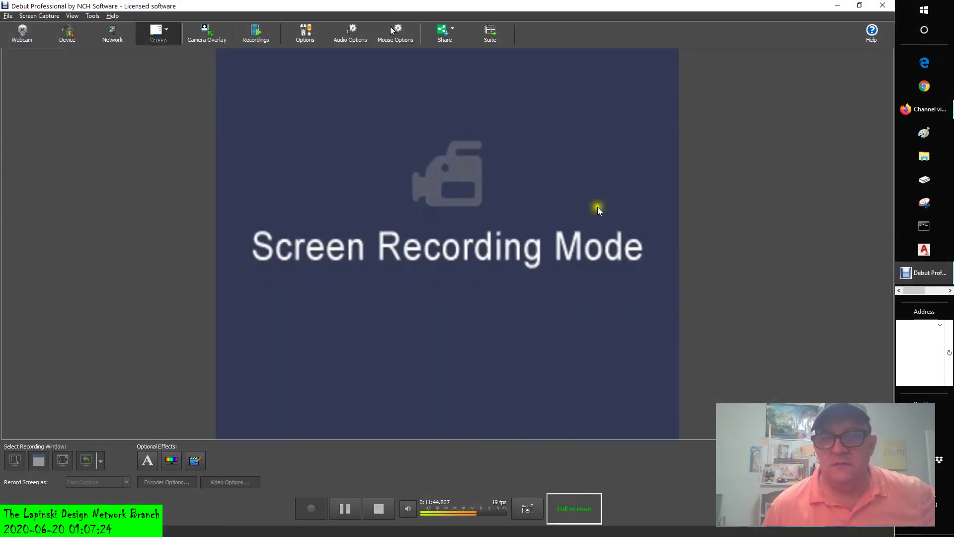